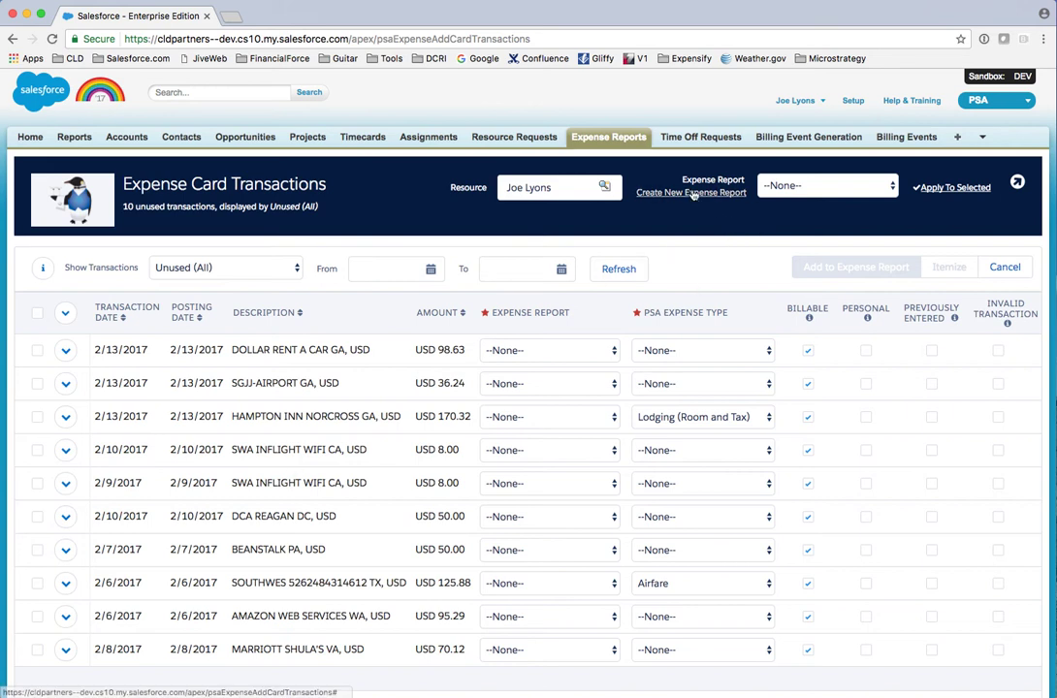
Step: Make Acme Project Travel Feb 2017 the default report and assign the Hampton Inn charge to it
click(787, 185)
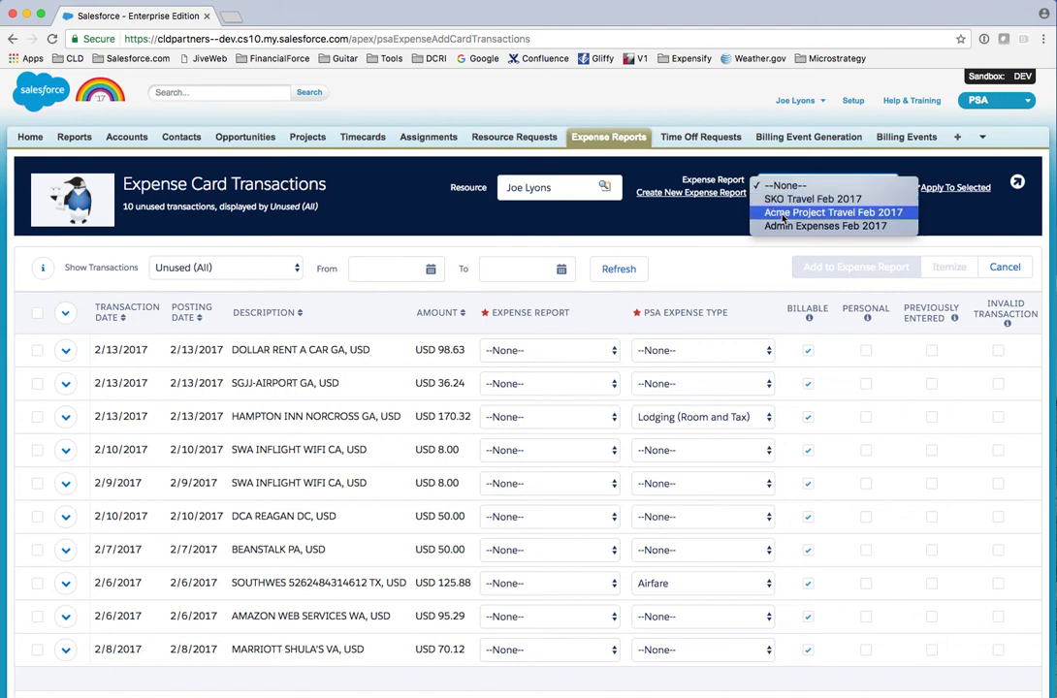
click(782, 214)
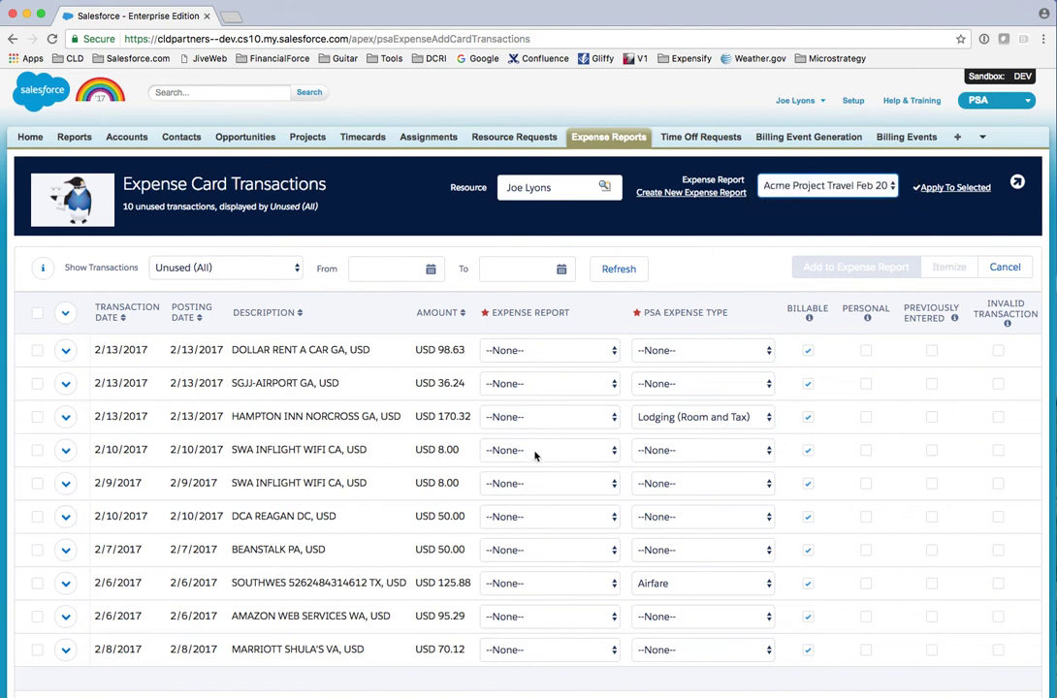
drag(401, 415, 340, 416)
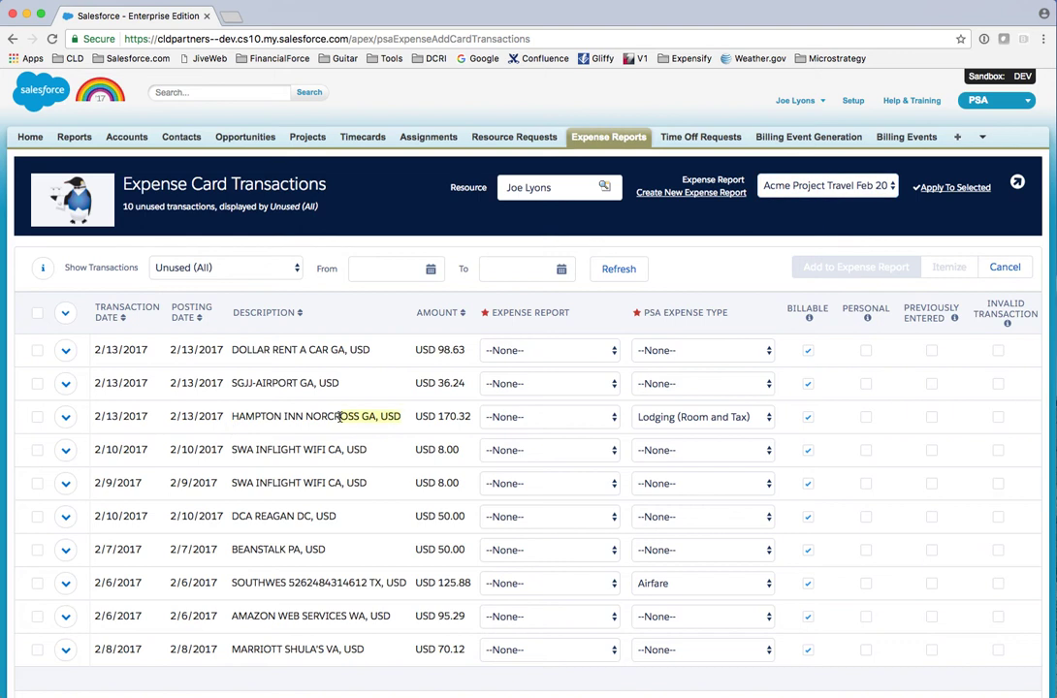
click(527, 420)
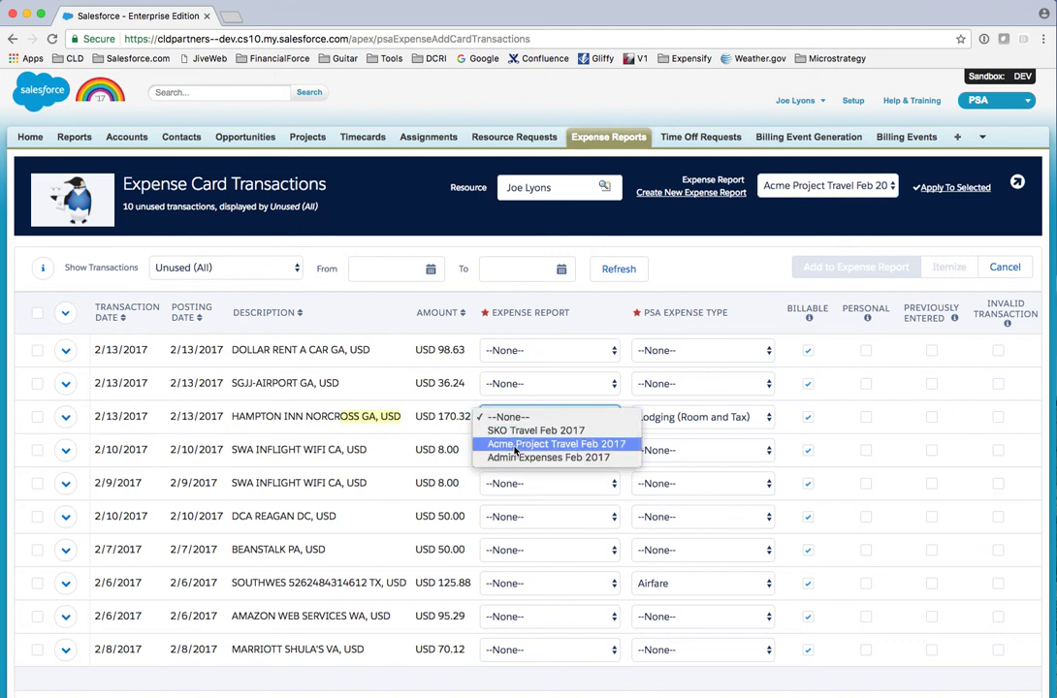
click(514, 445)
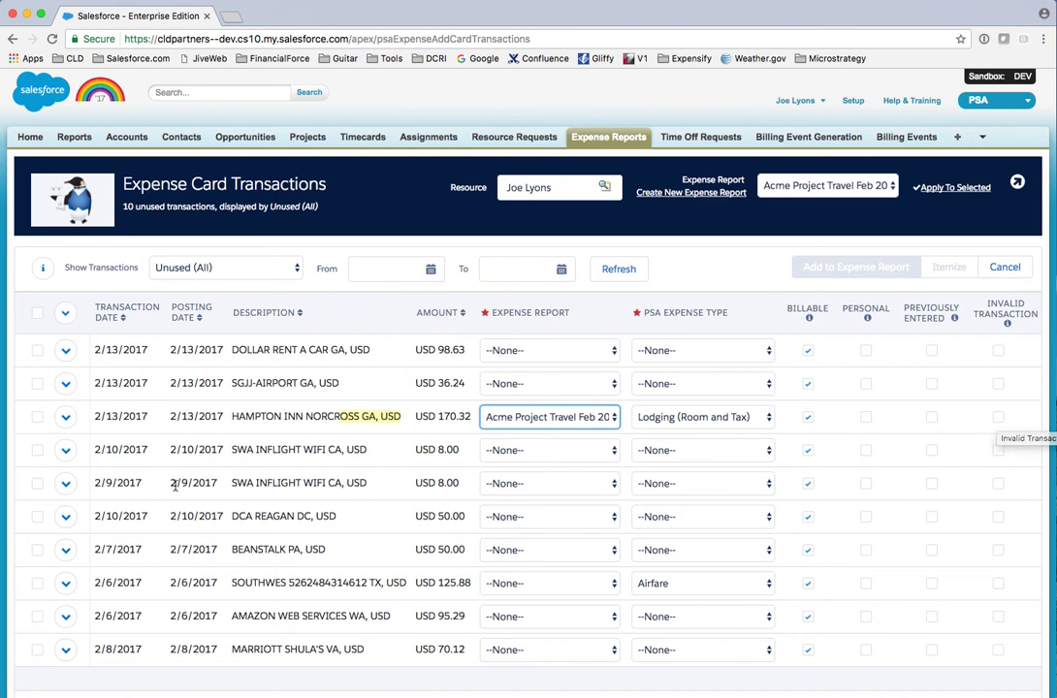
Step: Add the note 'Hotel stay 2 night' to the Hampton Inn charge and attach its receipt file
click(65, 416)
click(572, 511)
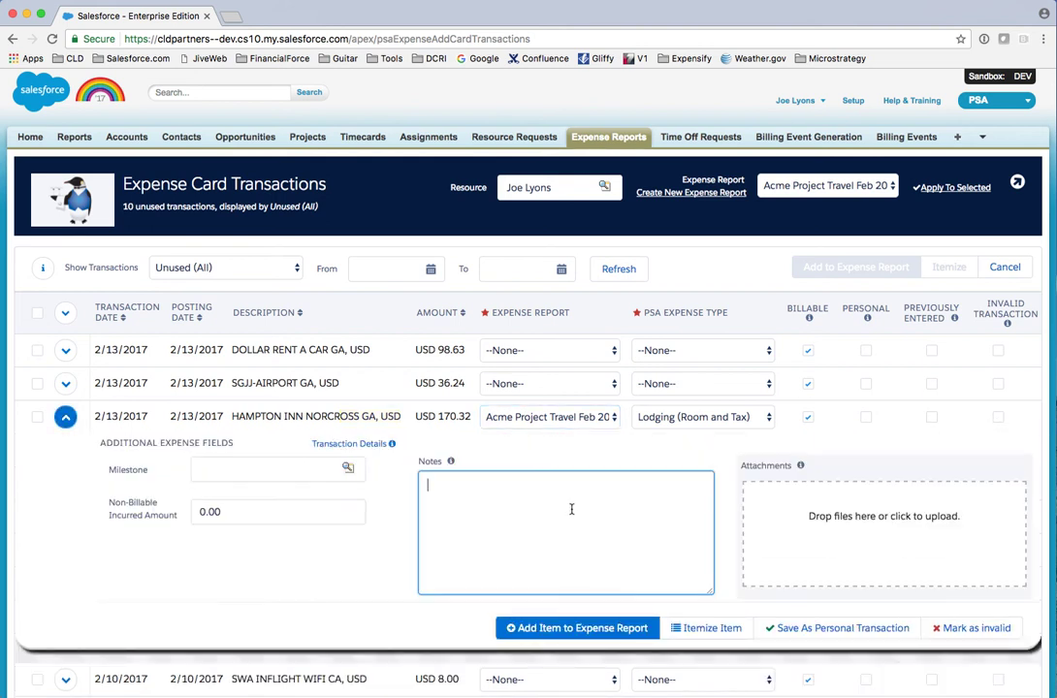
text(Hotel stay 2 night)
key(Tab)
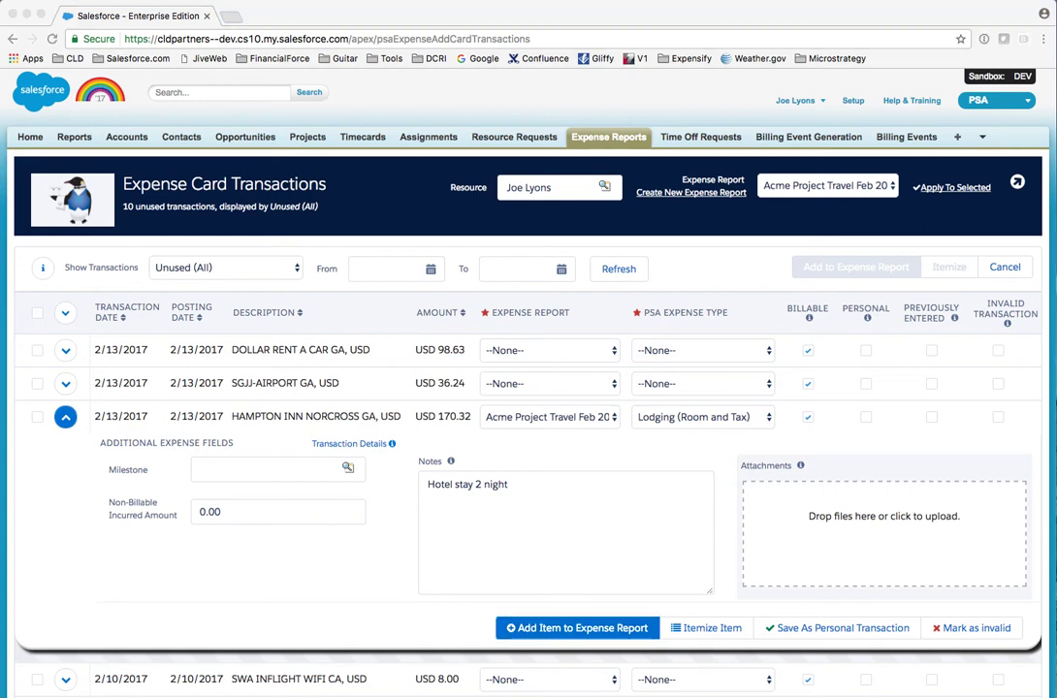
drag(26, 142, 810, 519)
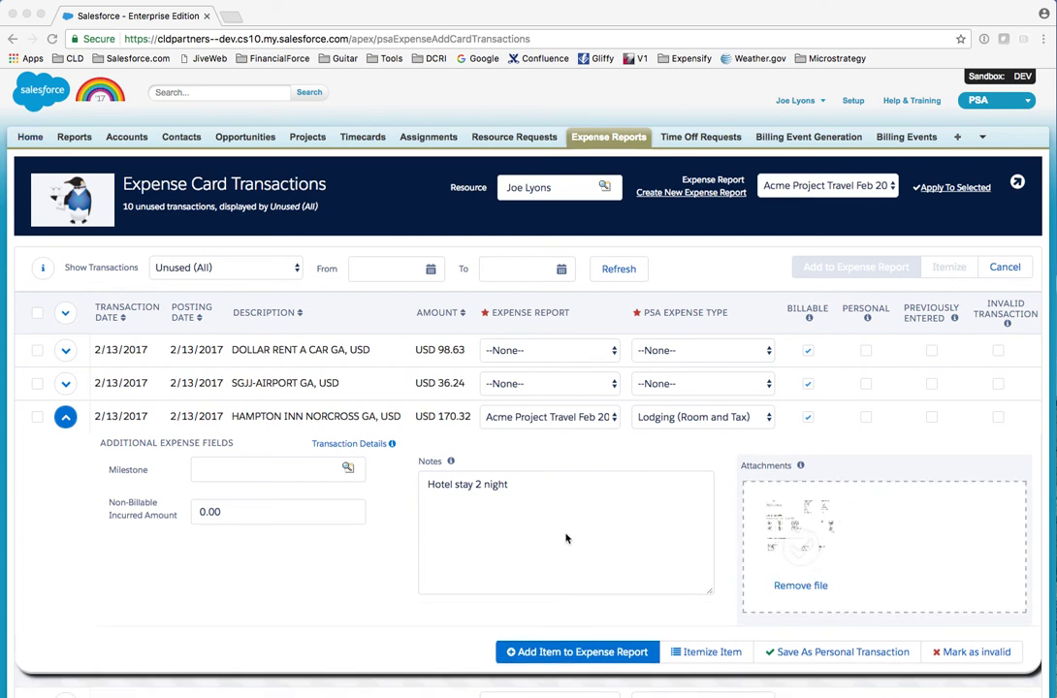
Step: Itemize the Hampton Inn charge, setting the first line's amount to 100
click(702, 656)
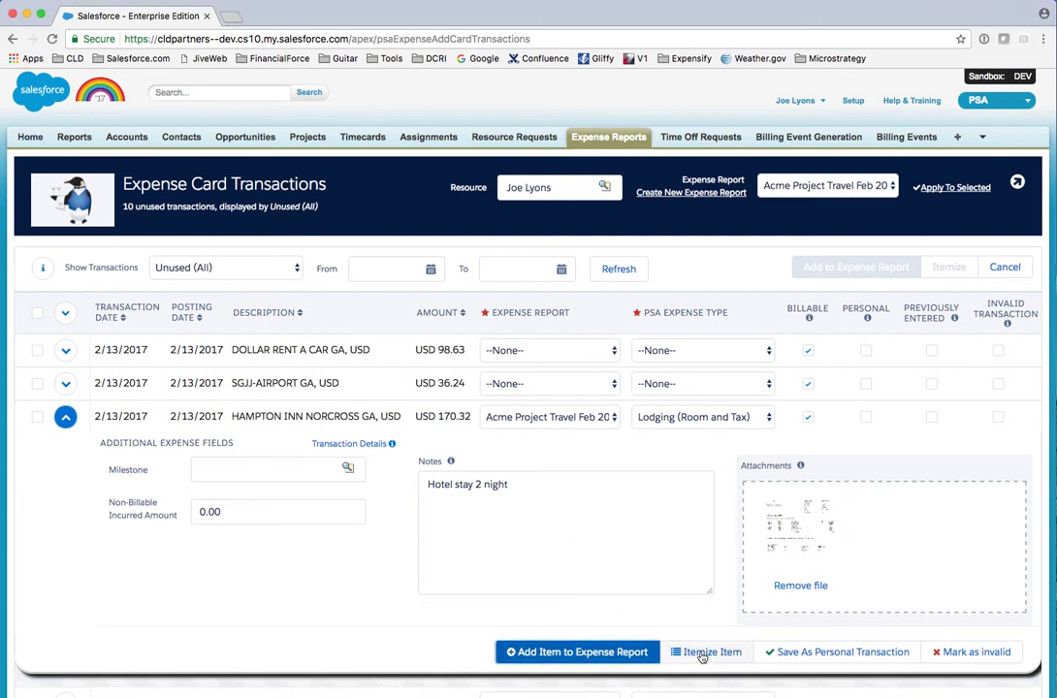
click(704, 655)
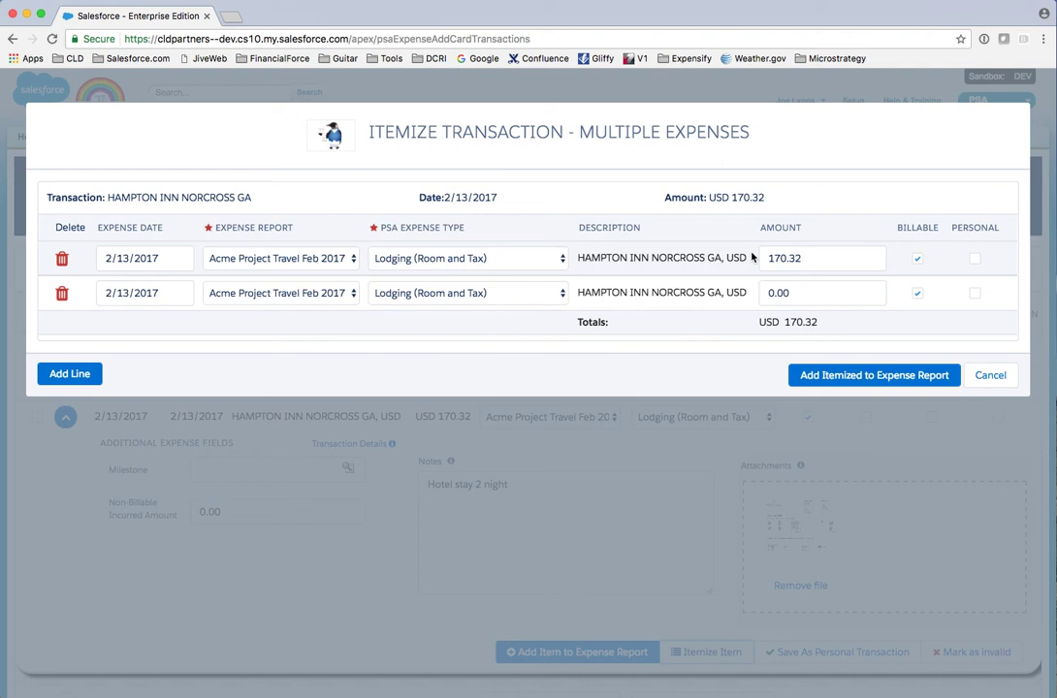
drag(776, 257, 810, 257)
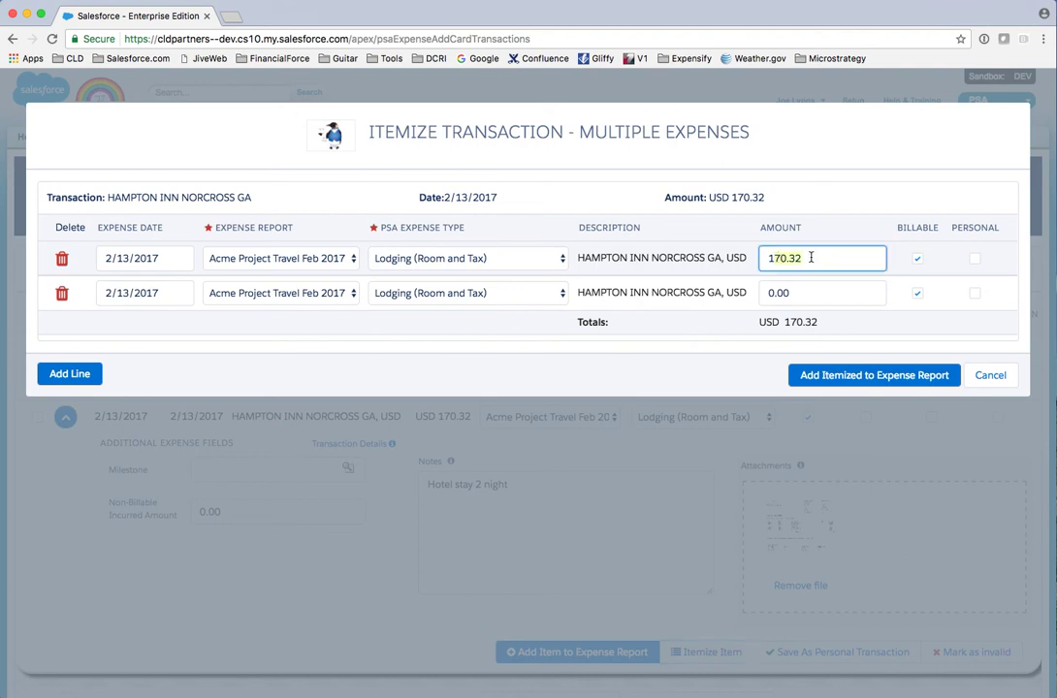
text(100)
key(Tab)
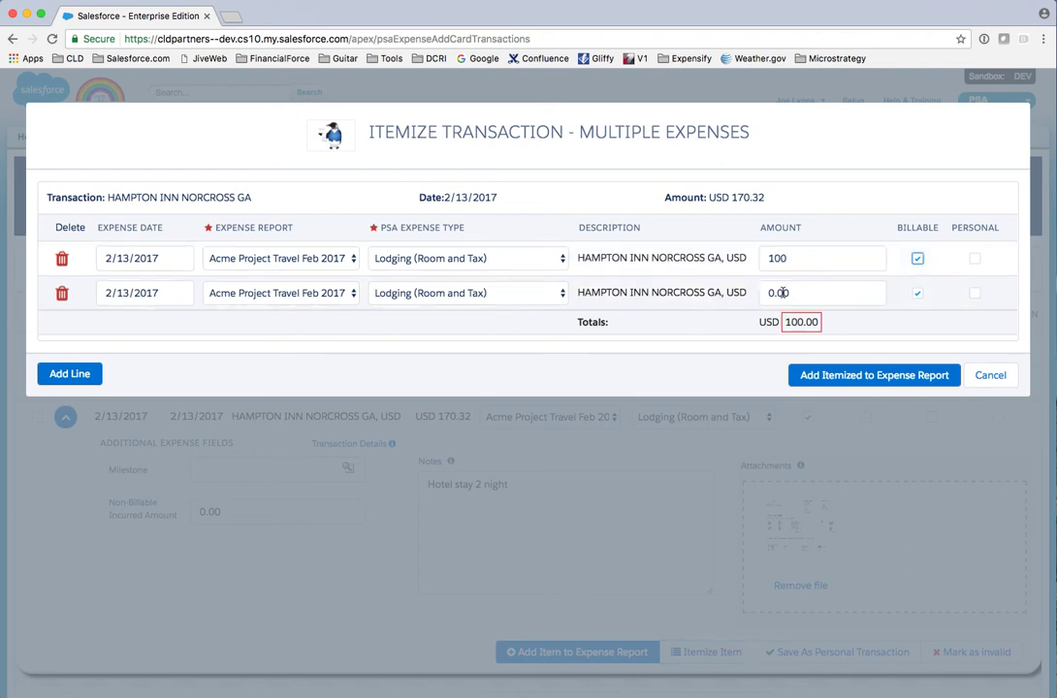
Step: Make the second line Business Meals at 70.32 and add the itemized expenses to the report
click(466, 293)
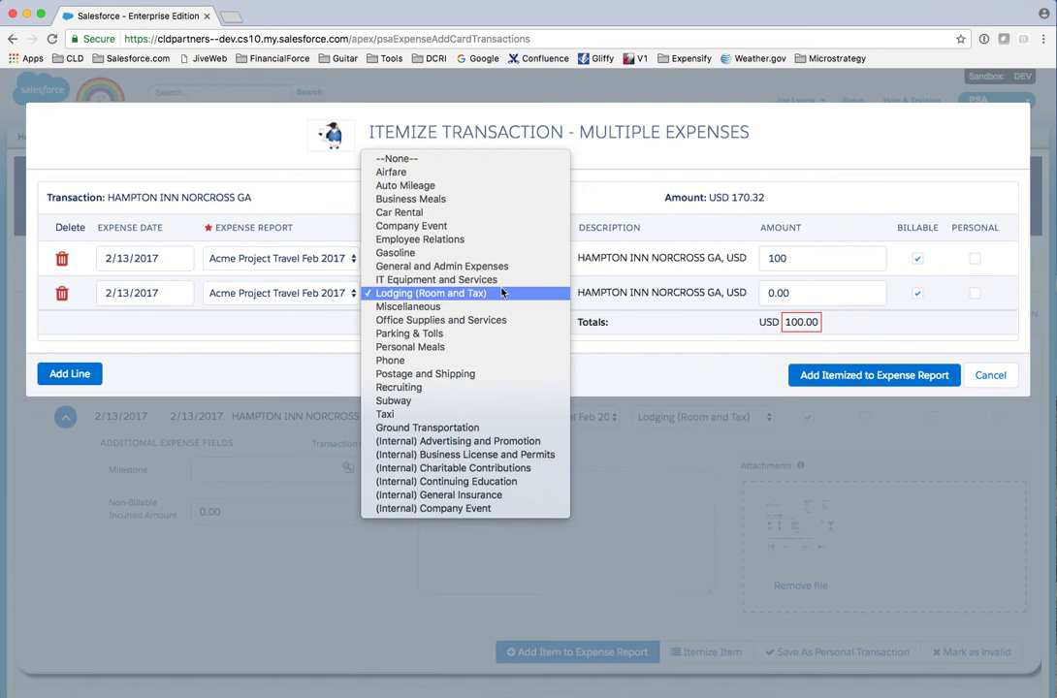
click(444, 199)
click(841, 292)
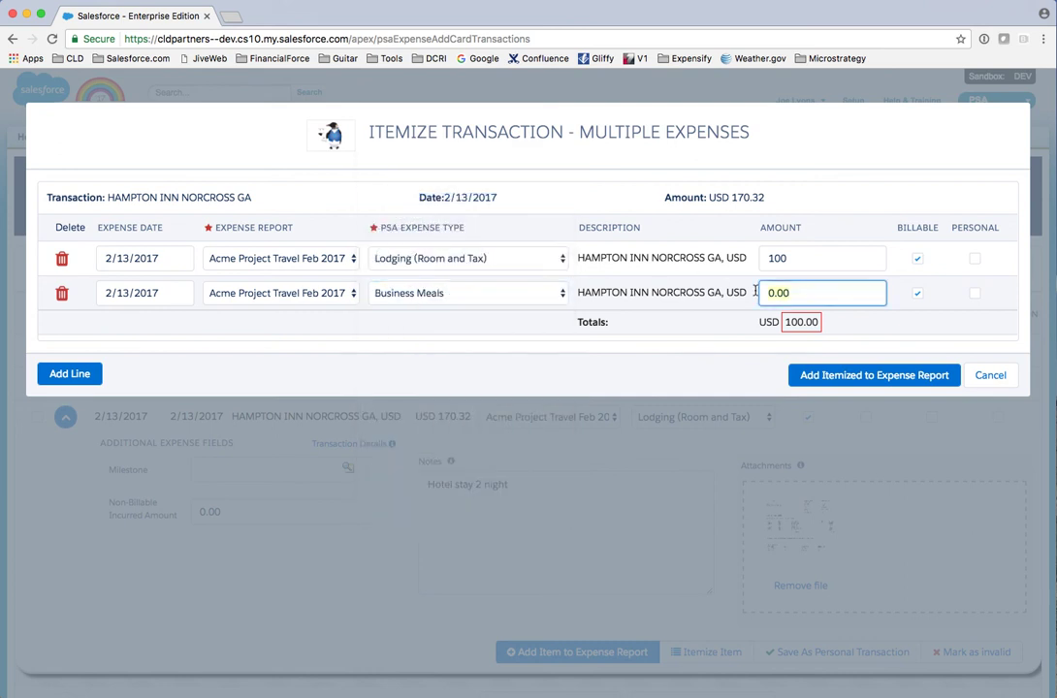
text(70)
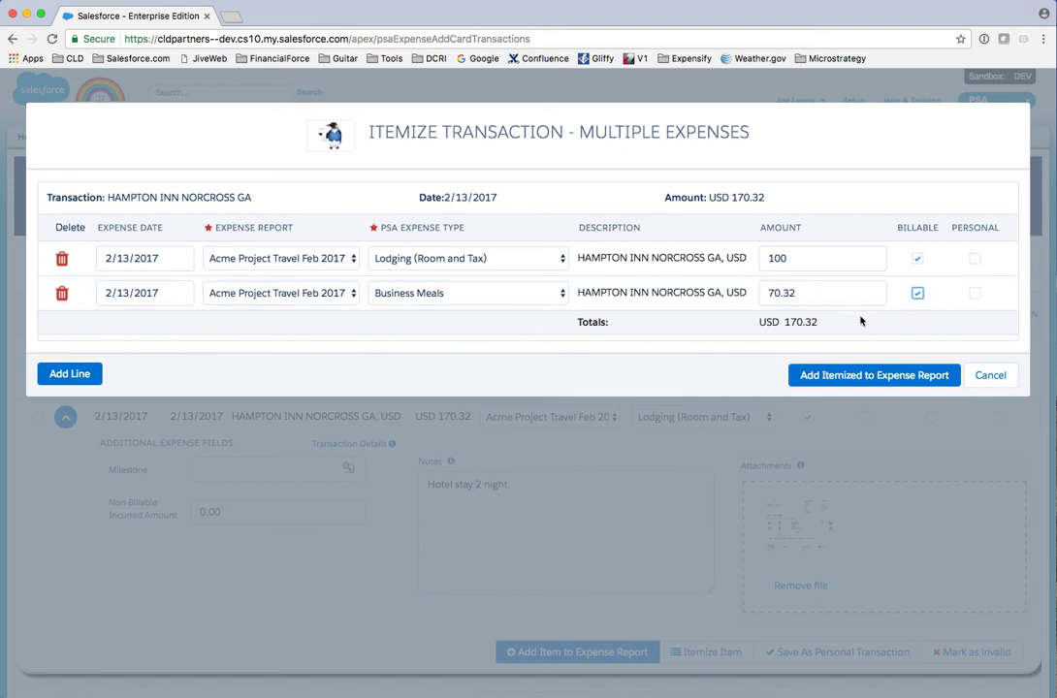
text(.32)
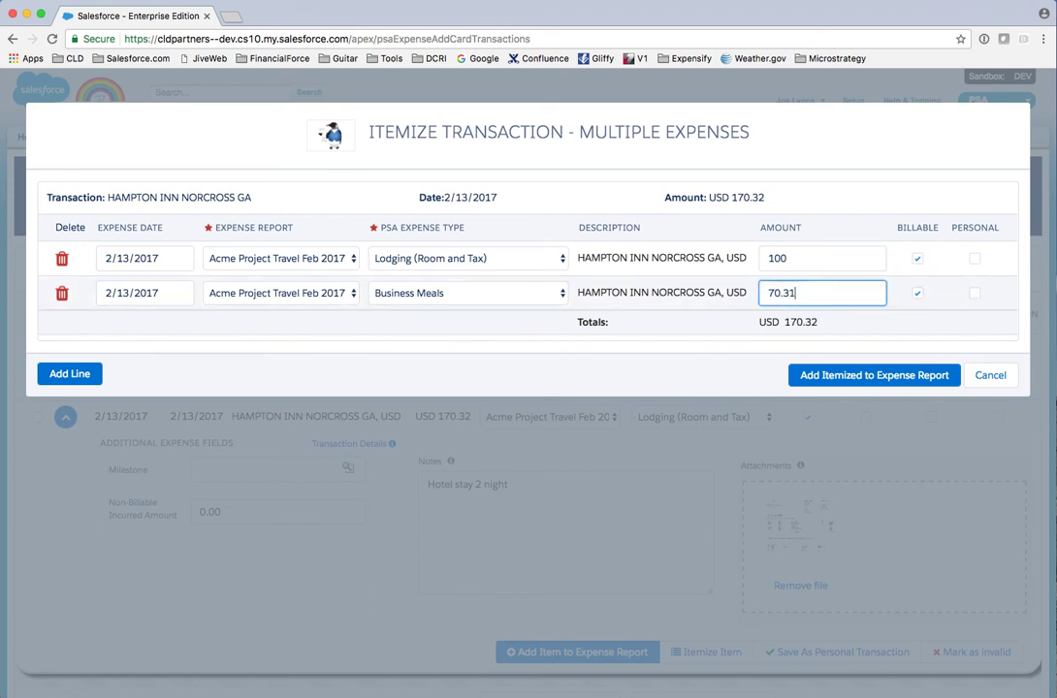
key(BackSpace)
text(1)
key(Tab)
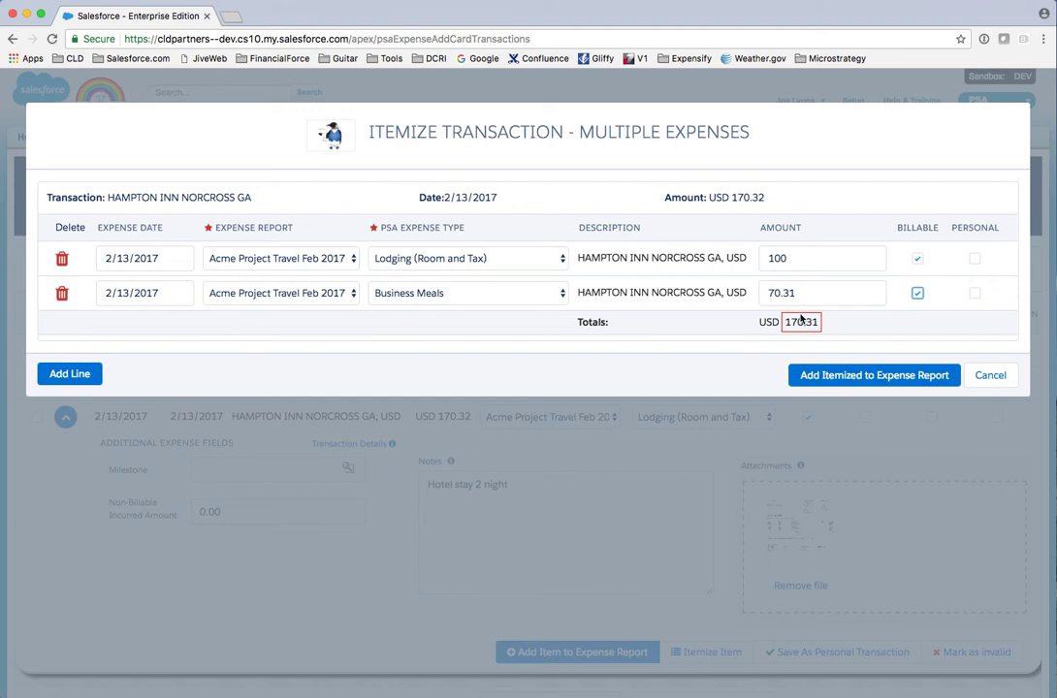
click(800, 292)
key(BackSpace)
text(2)
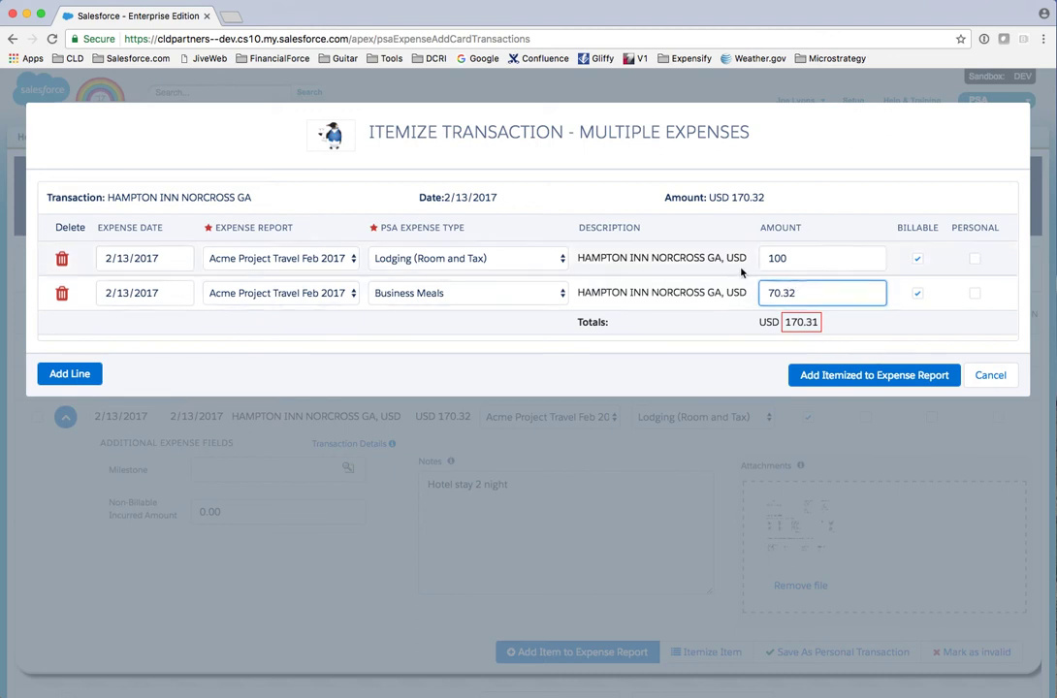
click(998, 378)
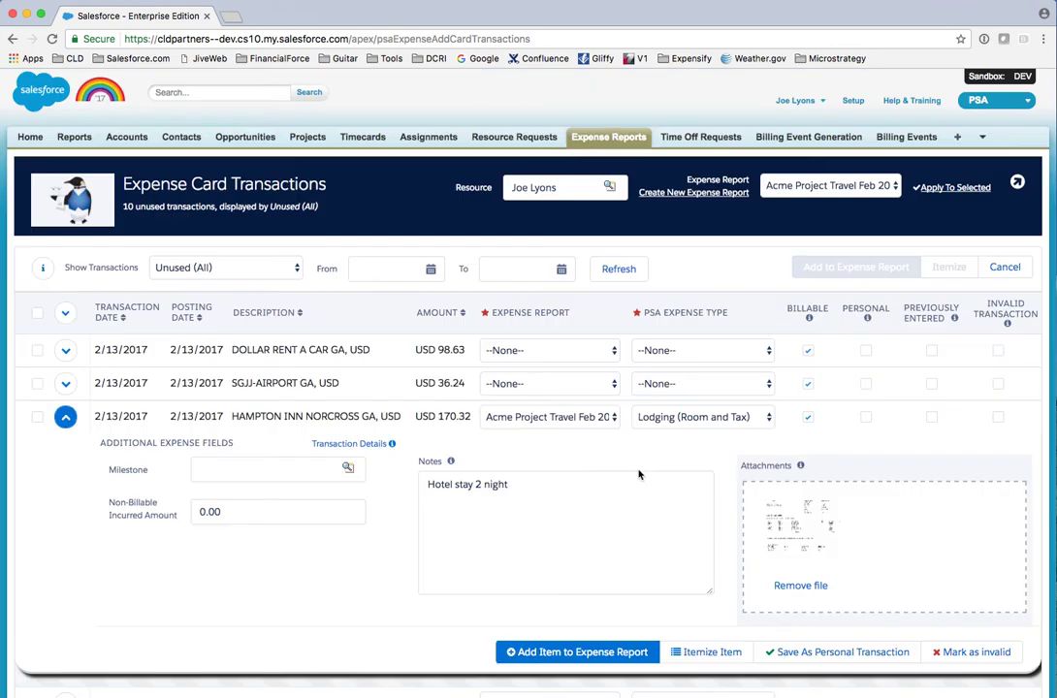
scroll(581, 493, down, 2)
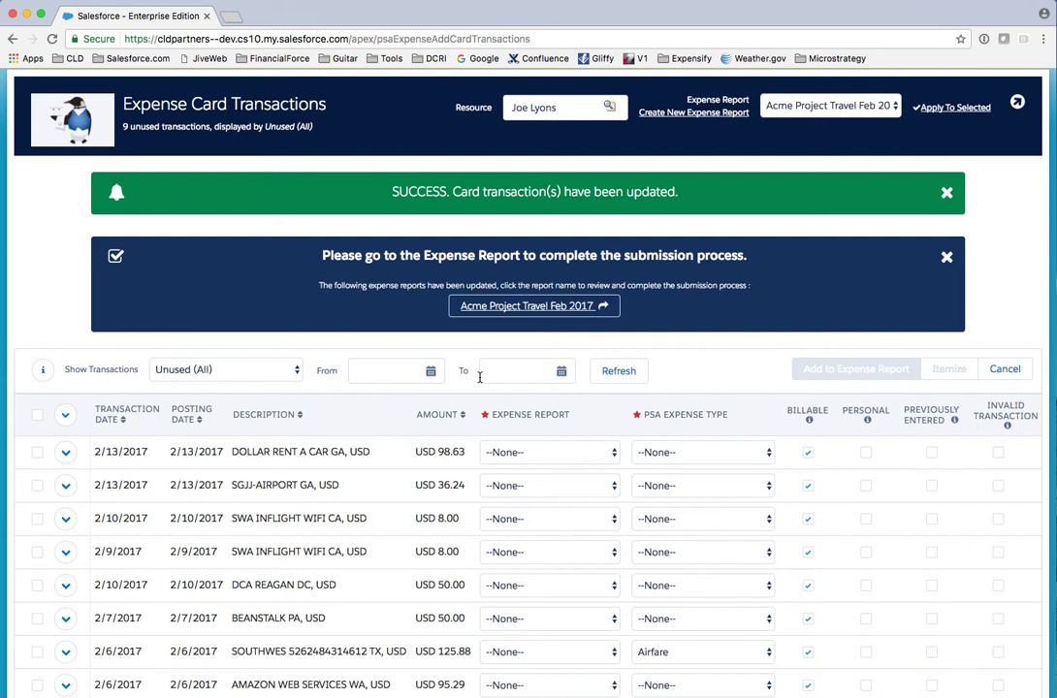
scroll(596, 430, down, 3)
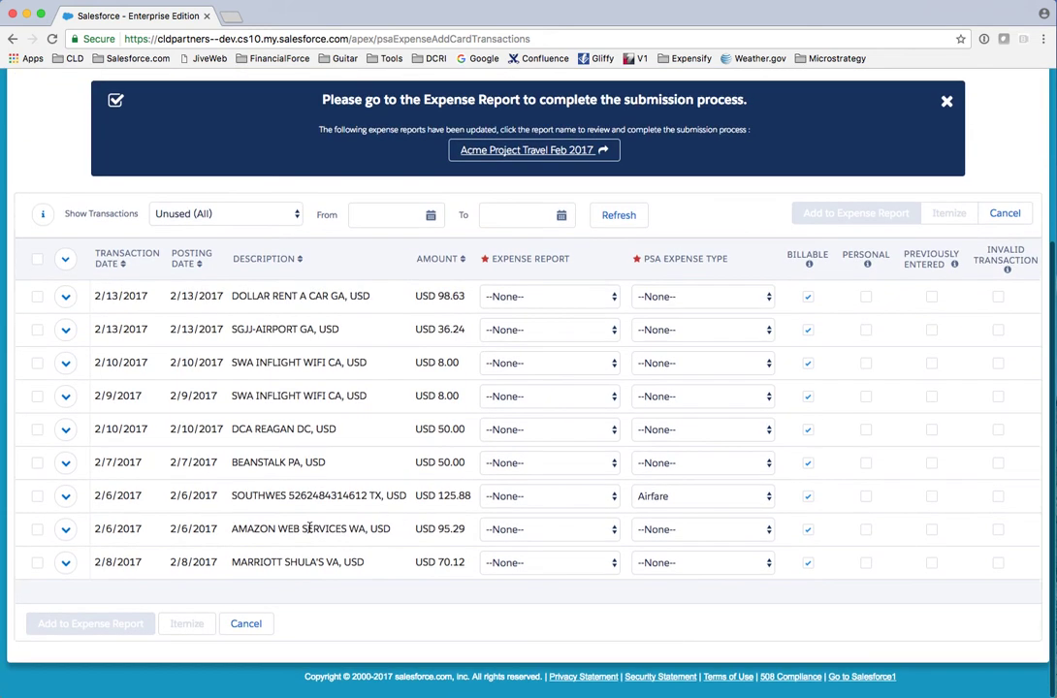
Step: Assign the Southwest airfare charge to Acme Project Travel Feb 2017
click(65, 495)
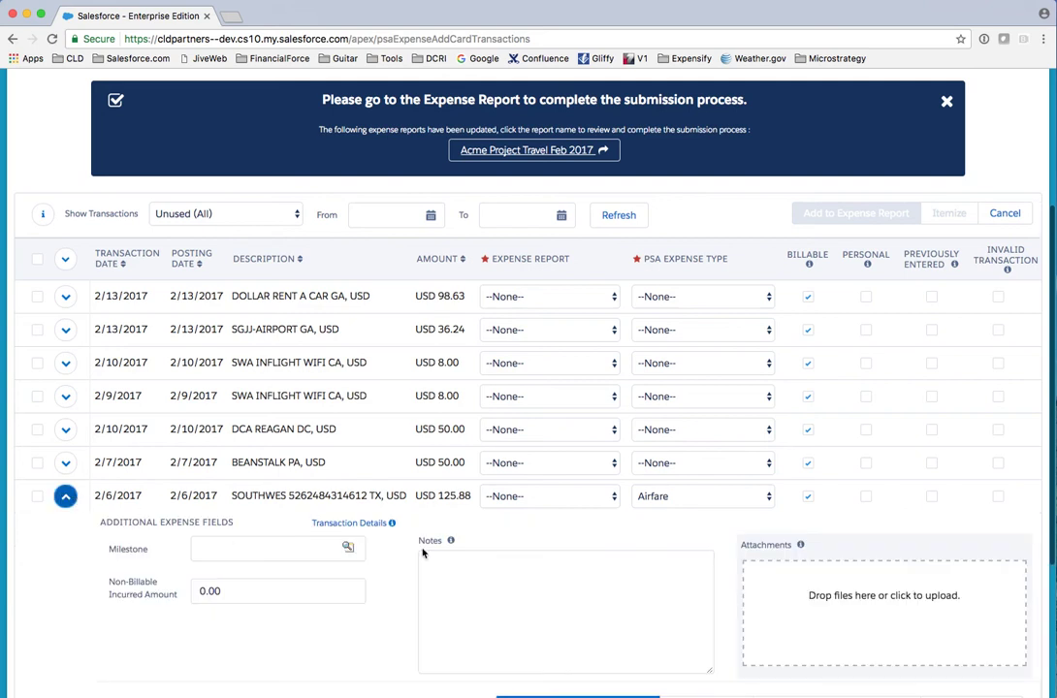
click(558, 496)
click(567, 523)
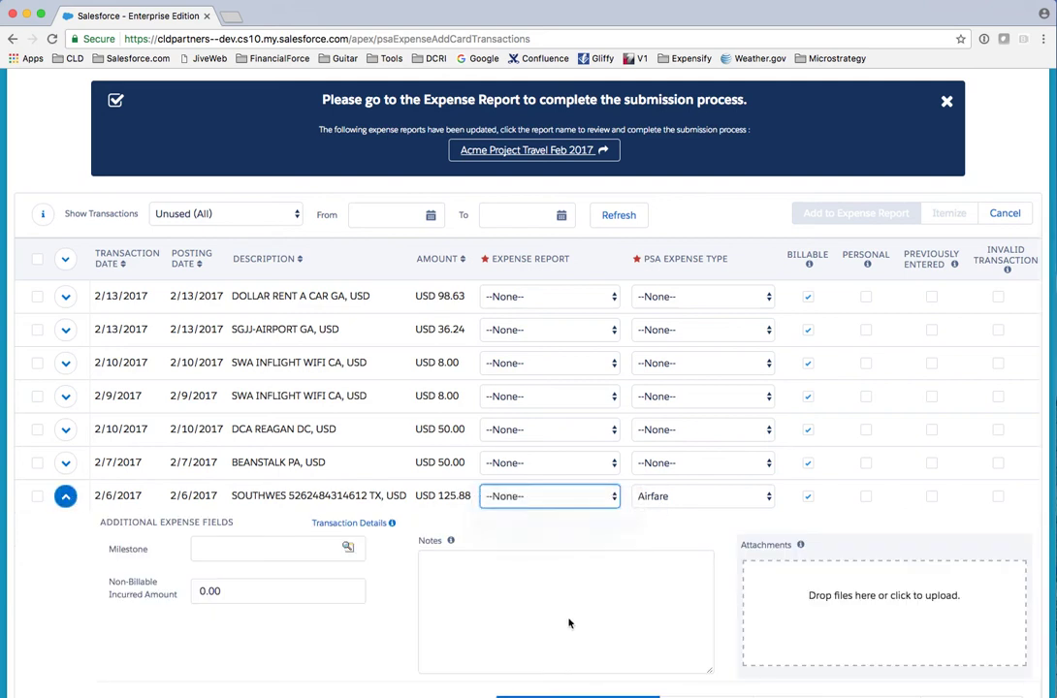
scroll(569, 621, down, 5)
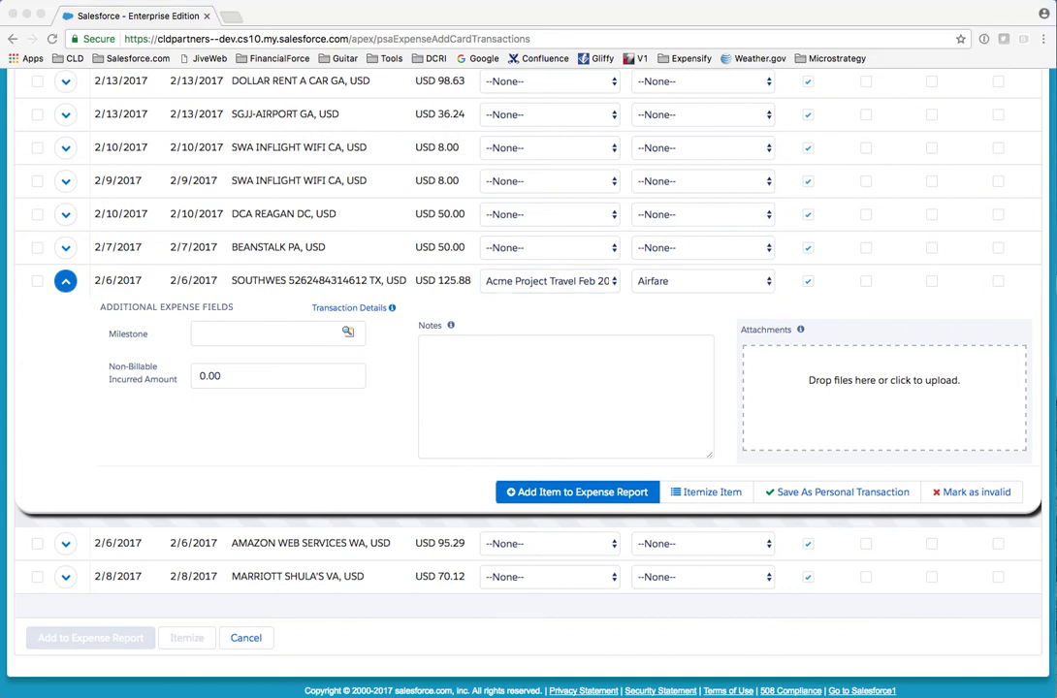
Step: Attach the airfare receipt, note it 'DCA - ATL', and add the charge to the report
drag(5, 85, 746, 397)
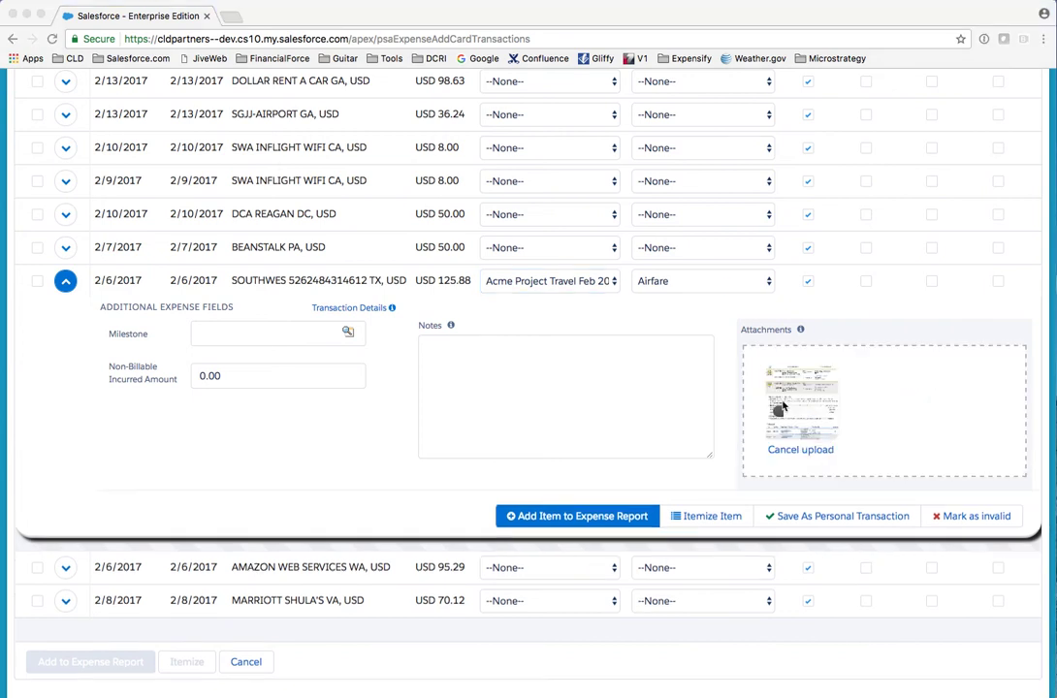
click(467, 368)
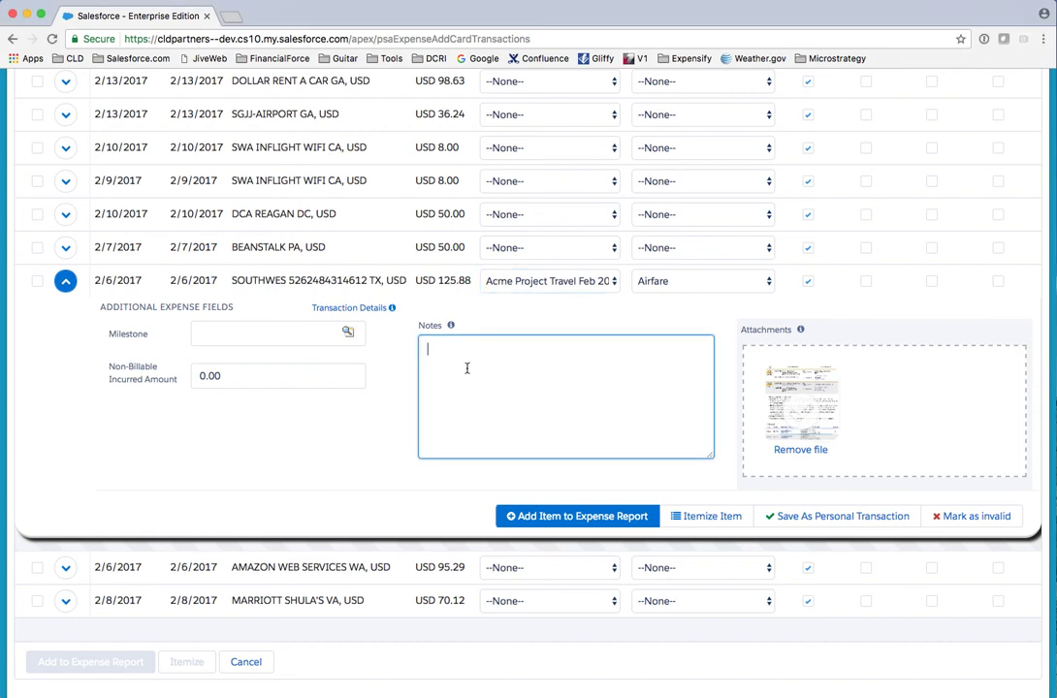
text(DCA - ATL)
click(601, 520)
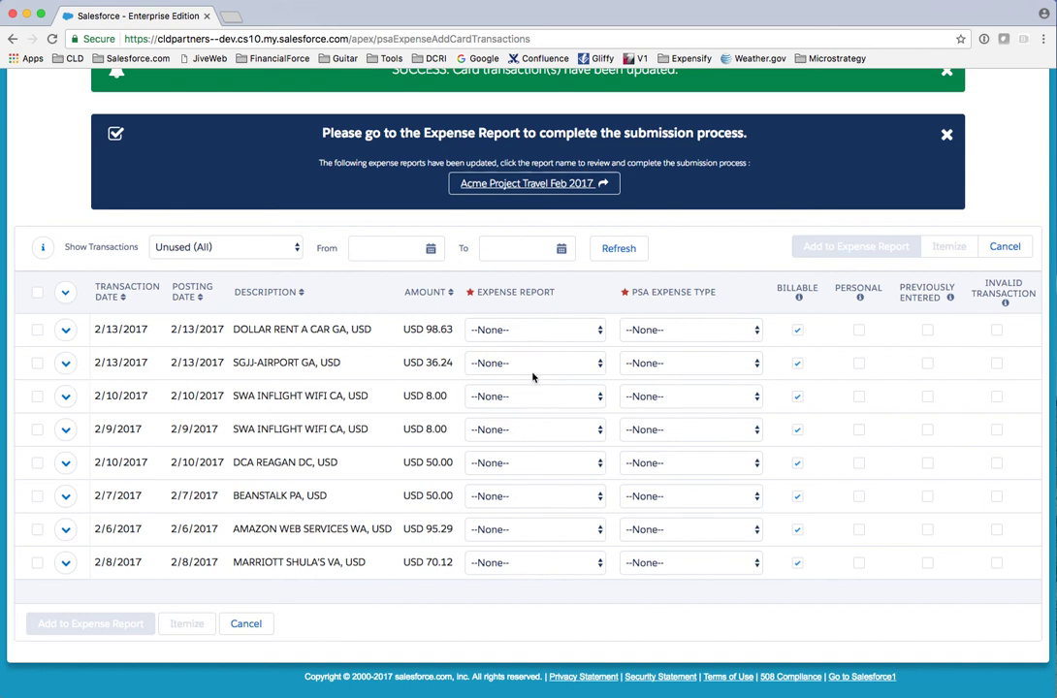
scroll(595, 385, up, 1)
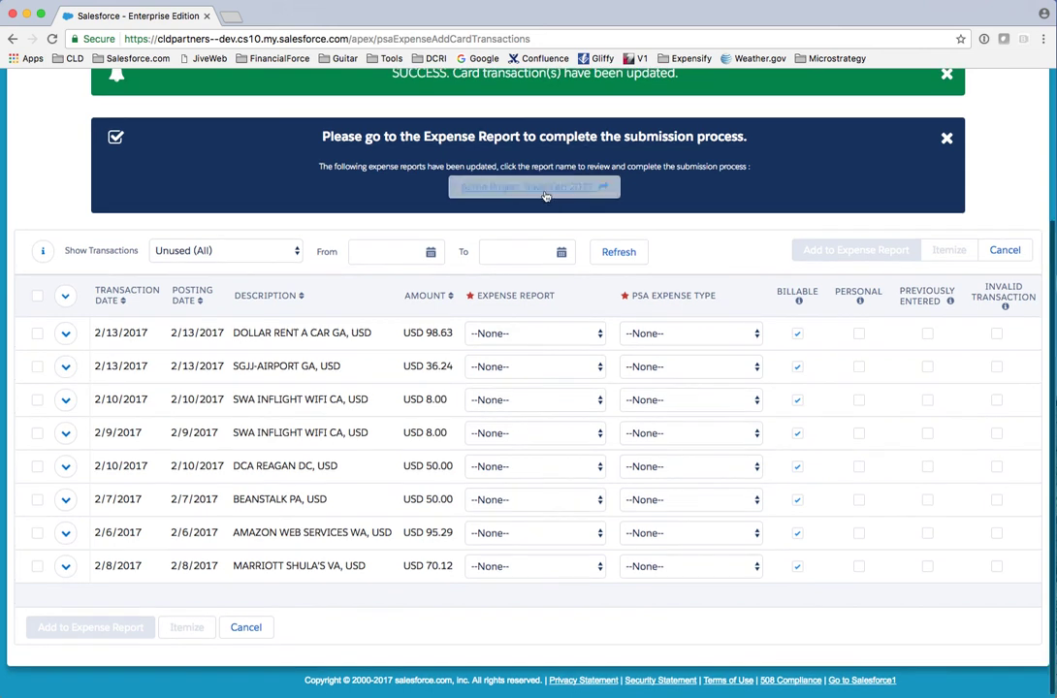
Step: Open the Acme Project Travel Feb 2017 report, review its expenses, and check unused card transactions
click(544, 188)
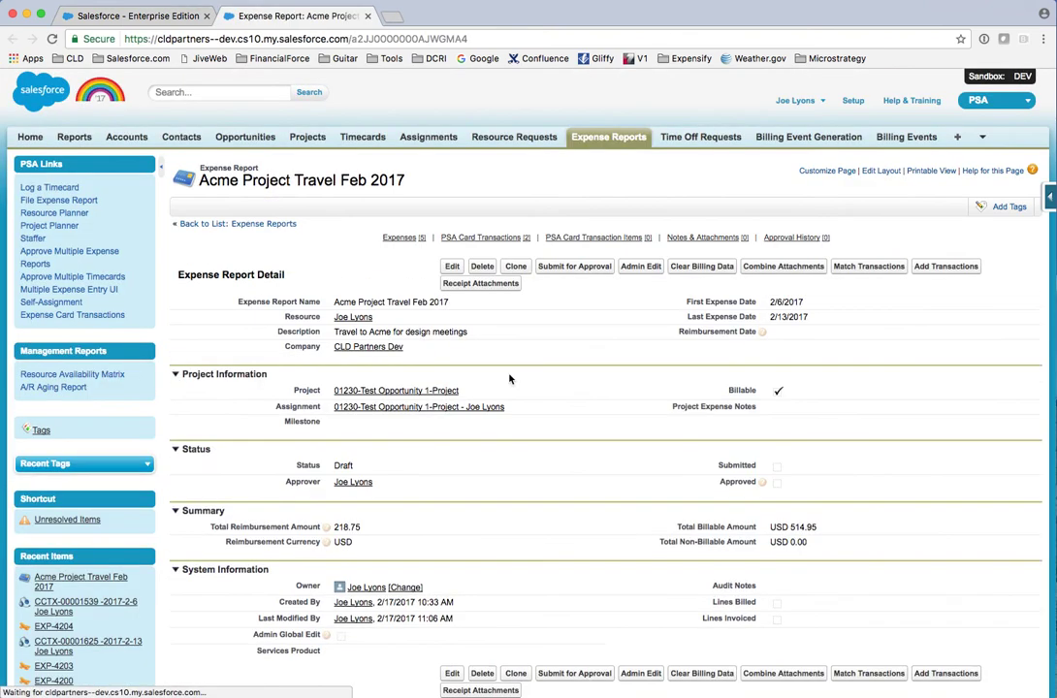
scroll(595, 402, down, 5)
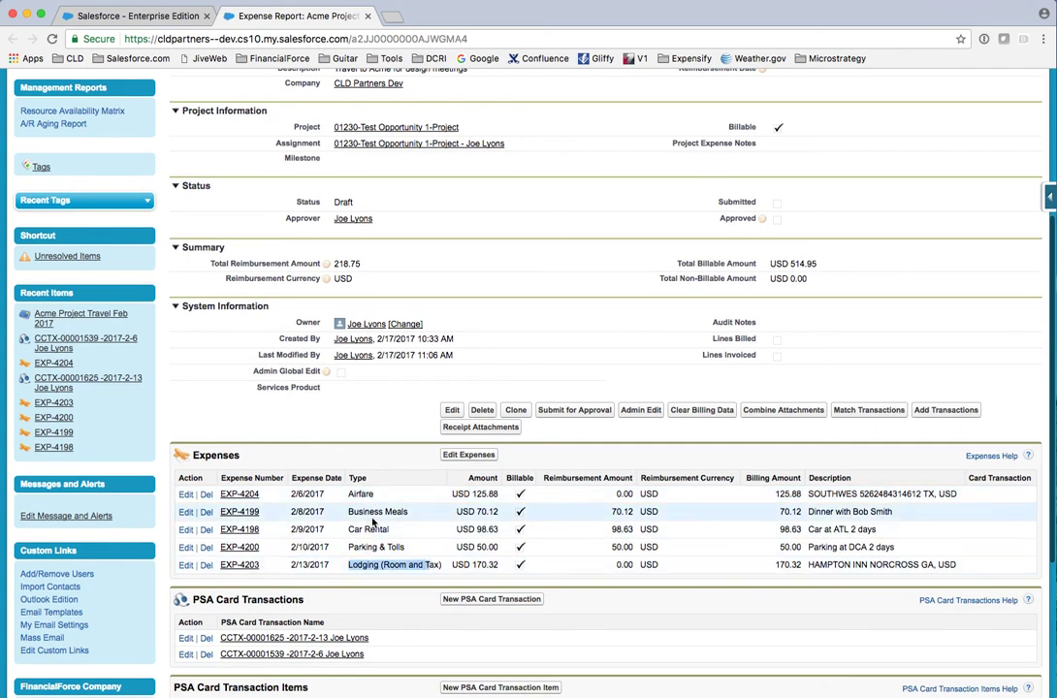
drag(349, 512, 382, 516)
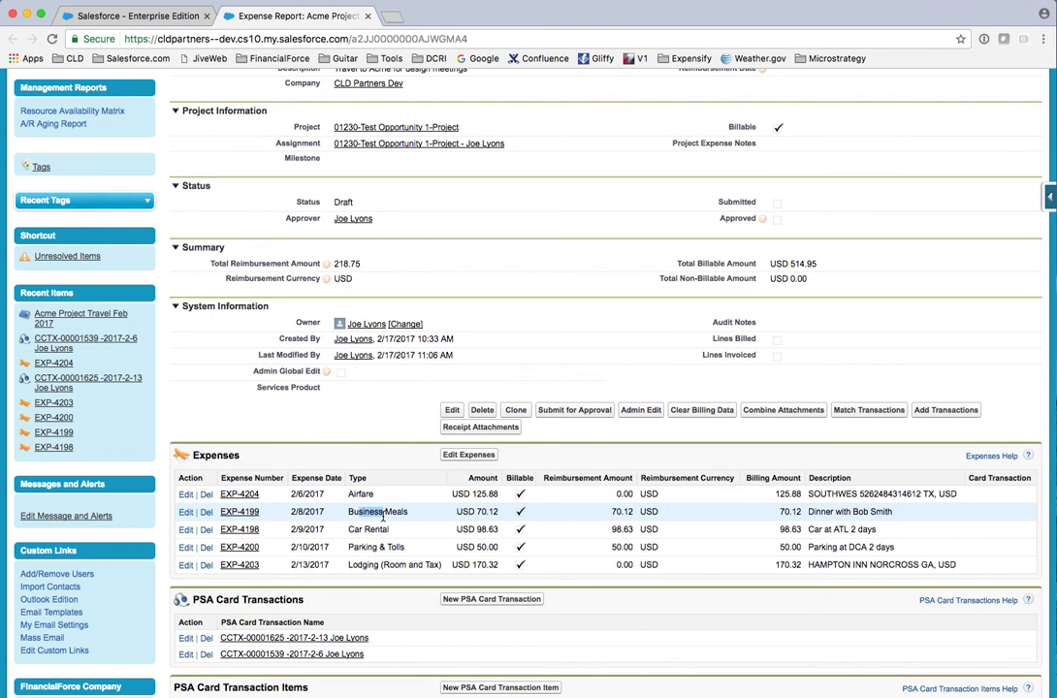
scroll(771, 273, up, 3)
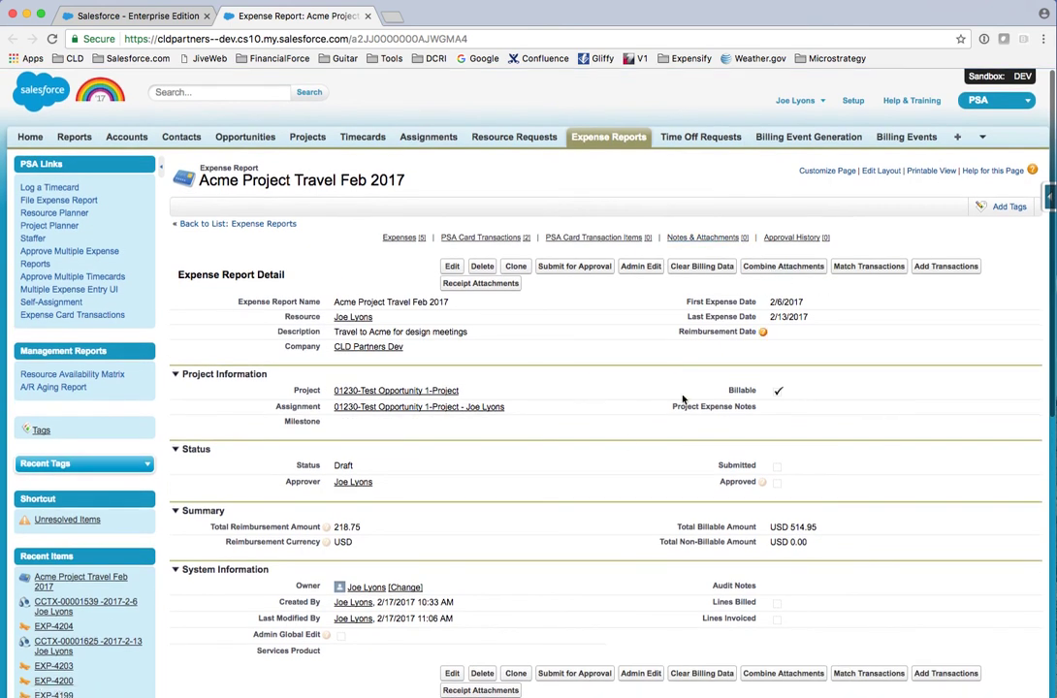
scroll(614, 413, down, 3)
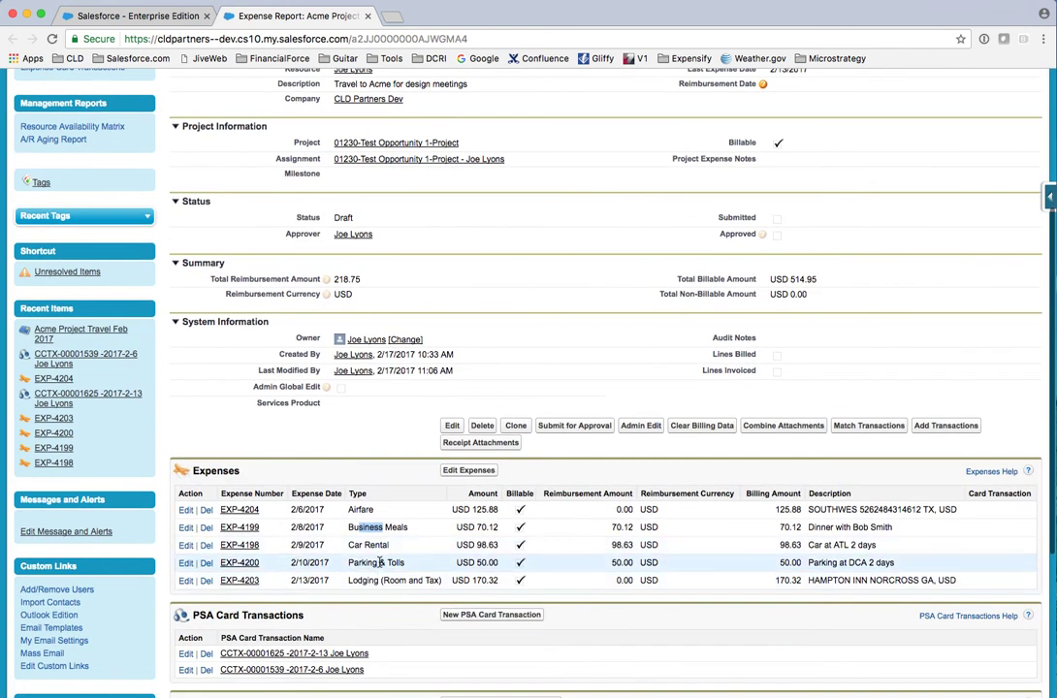
scroll(861, 285, up, 3)
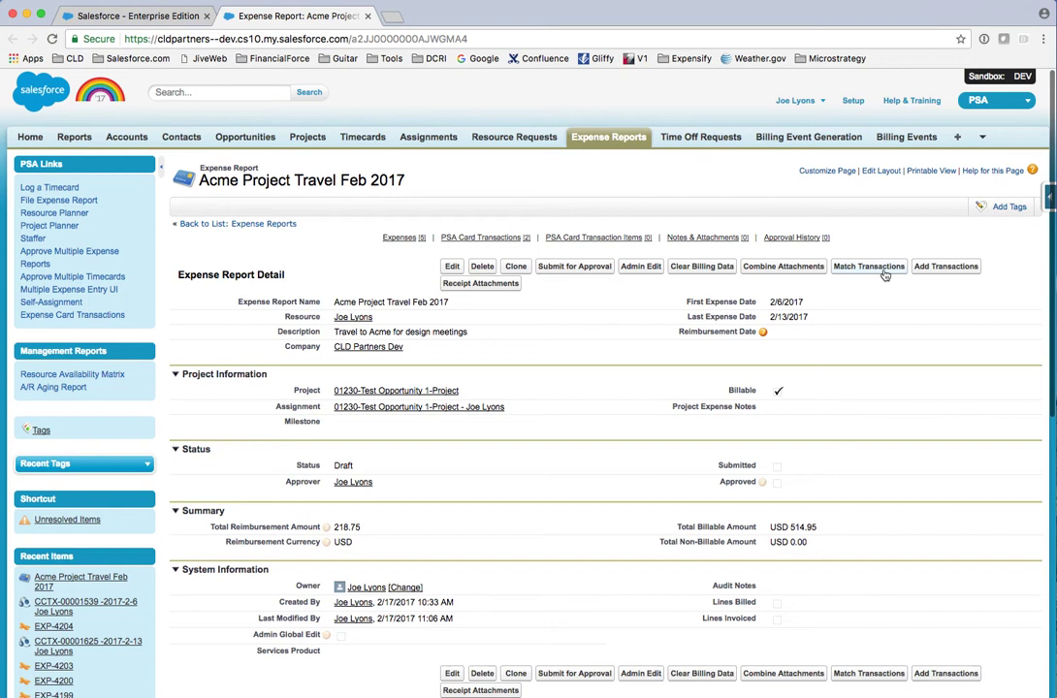
click(930, 271)
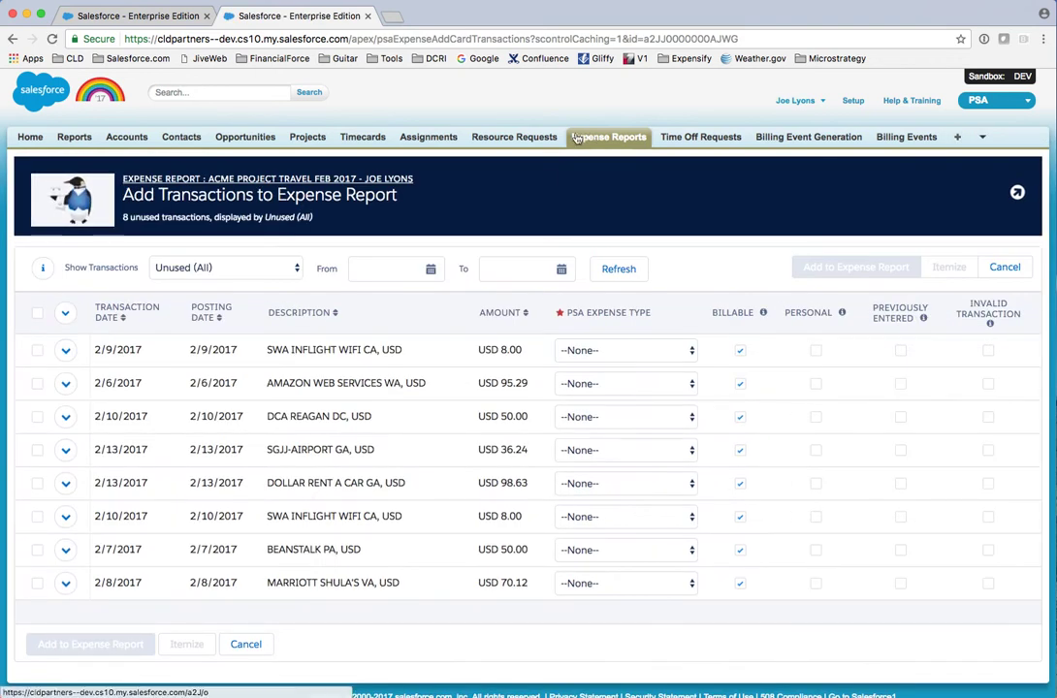
click(13, 38)
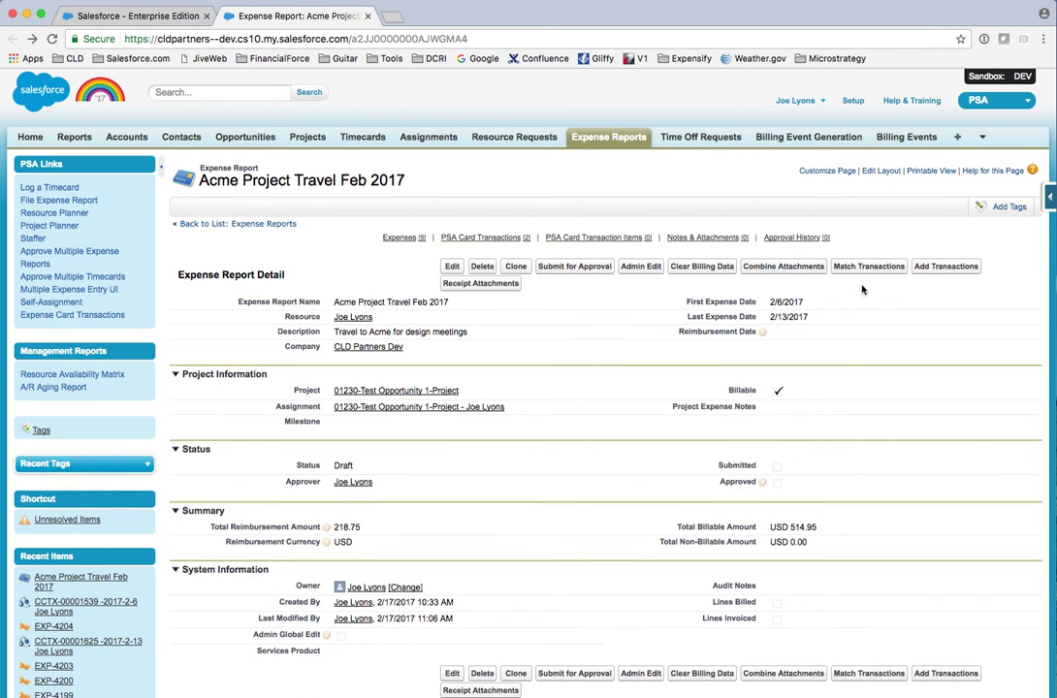
Step: Match the DCA REAGAN charge to EXP-4200 Parking & Tolls
click(855, 267)
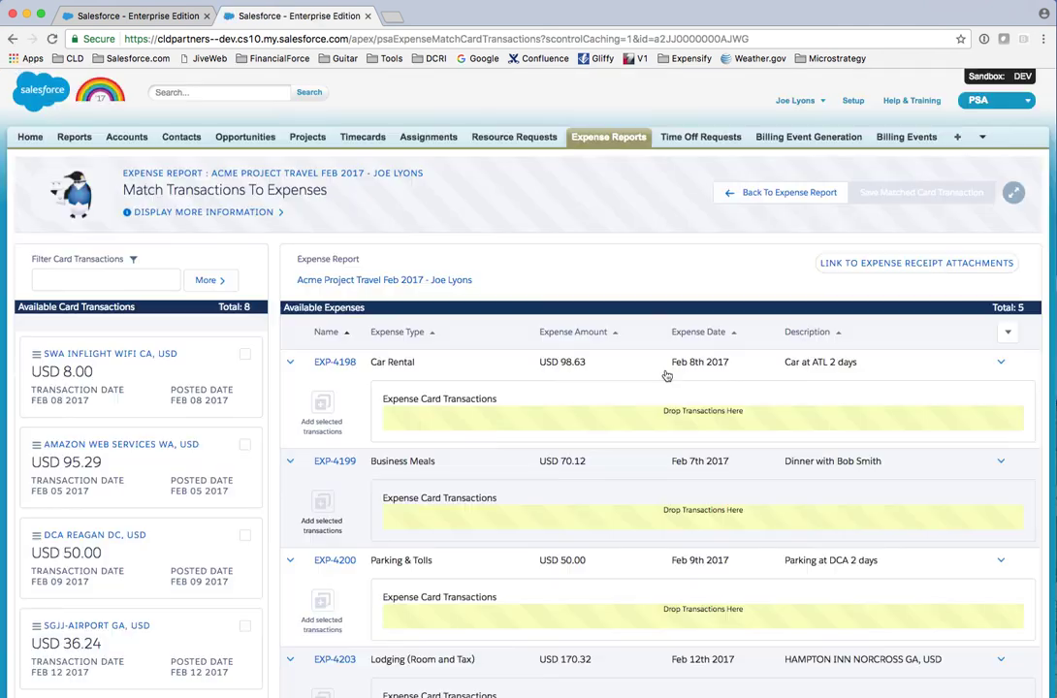
scroll(666, 376, down, 2)
scroll(580, 318, down, 3)
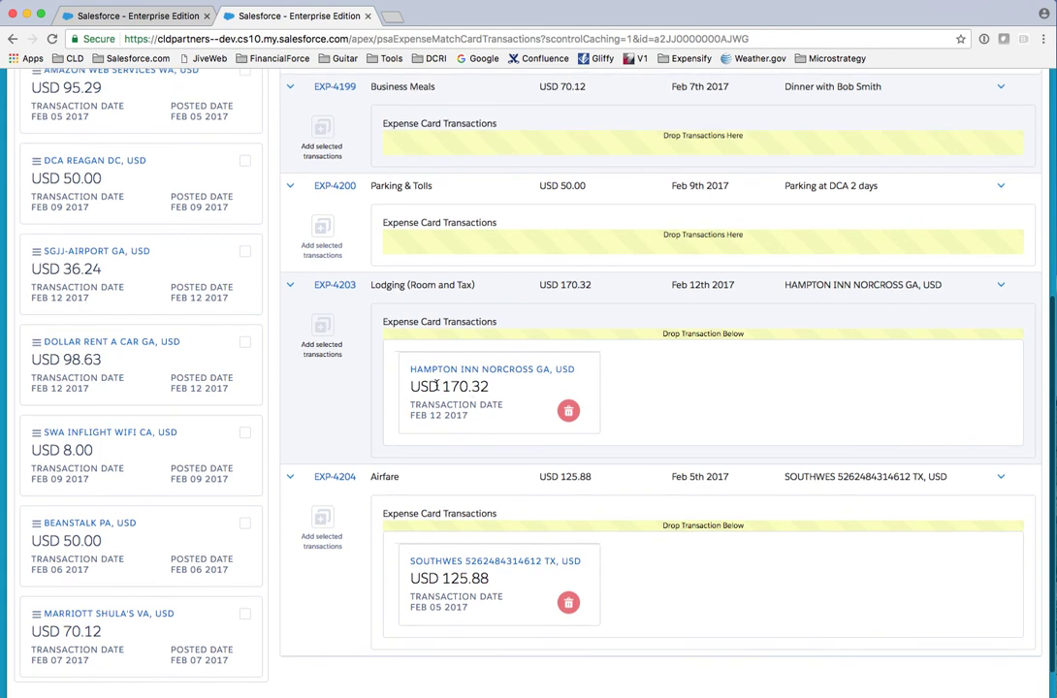
scroll(442, 580, up, 2)
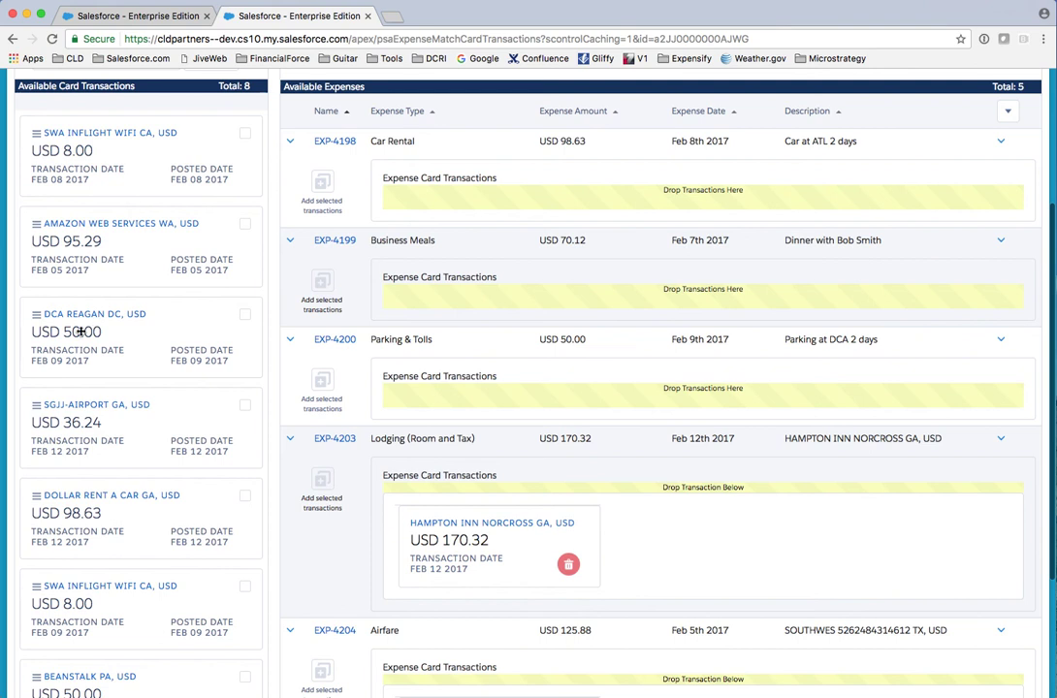
drag(81, 331, 88, 333)
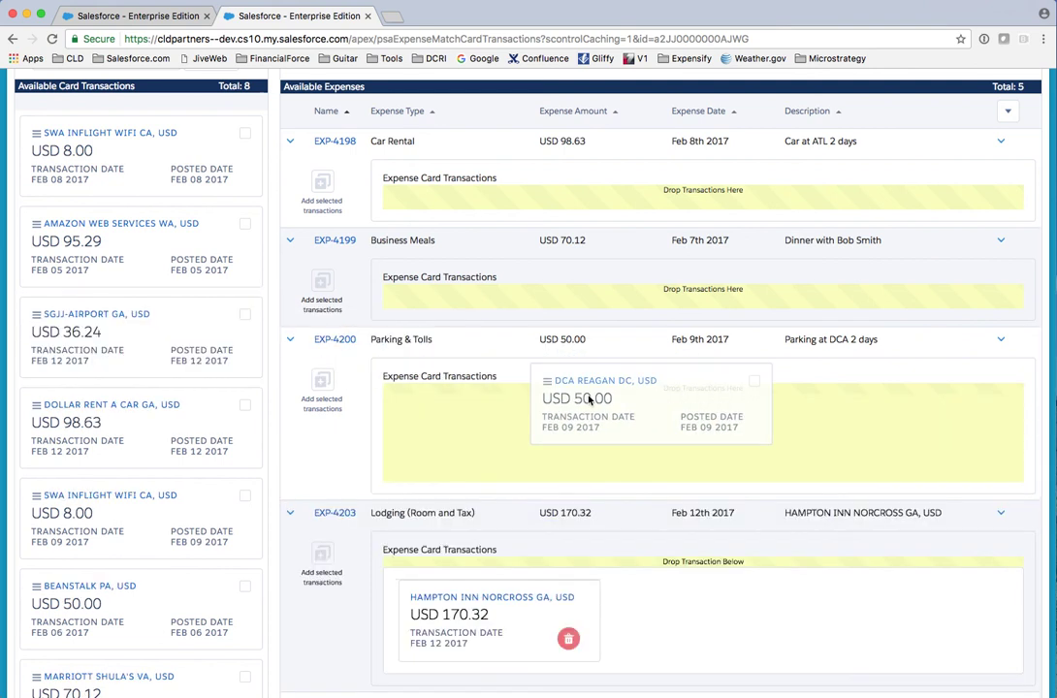
drag(588, 400, 550, 429)
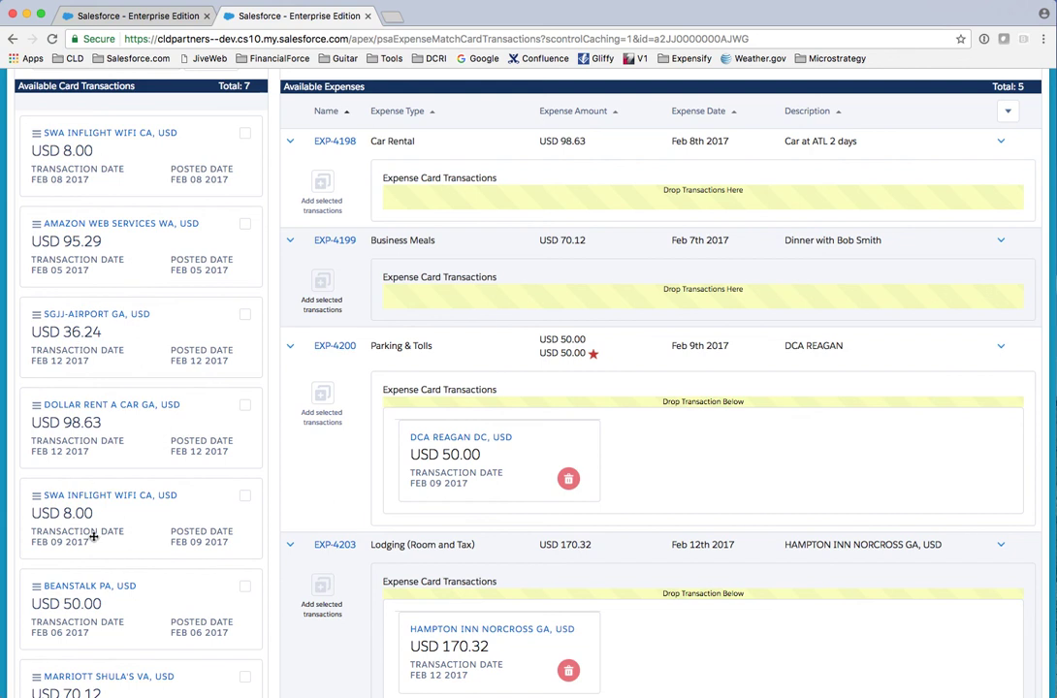
Step: Match MARRIOTT SHULA'S to EXP-4199 and DOLLAR RENT A CAR to EXP-4198, then save
scroll(109, 526, down, 3)
drag(122, 586, 579, 205)
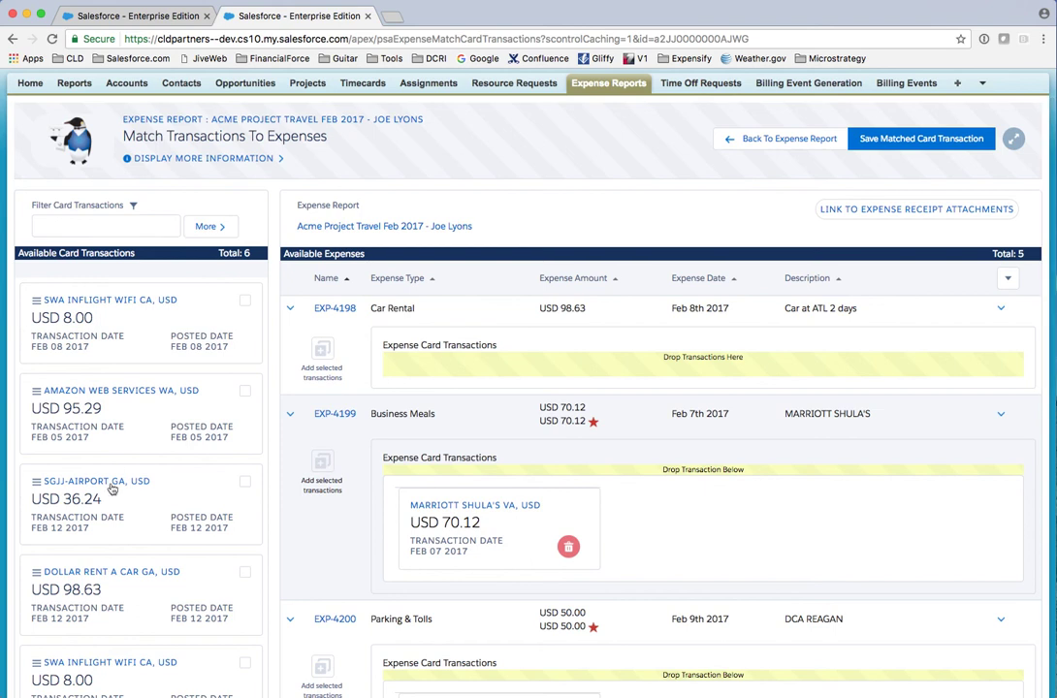
scroll(109, 465, down, 2)
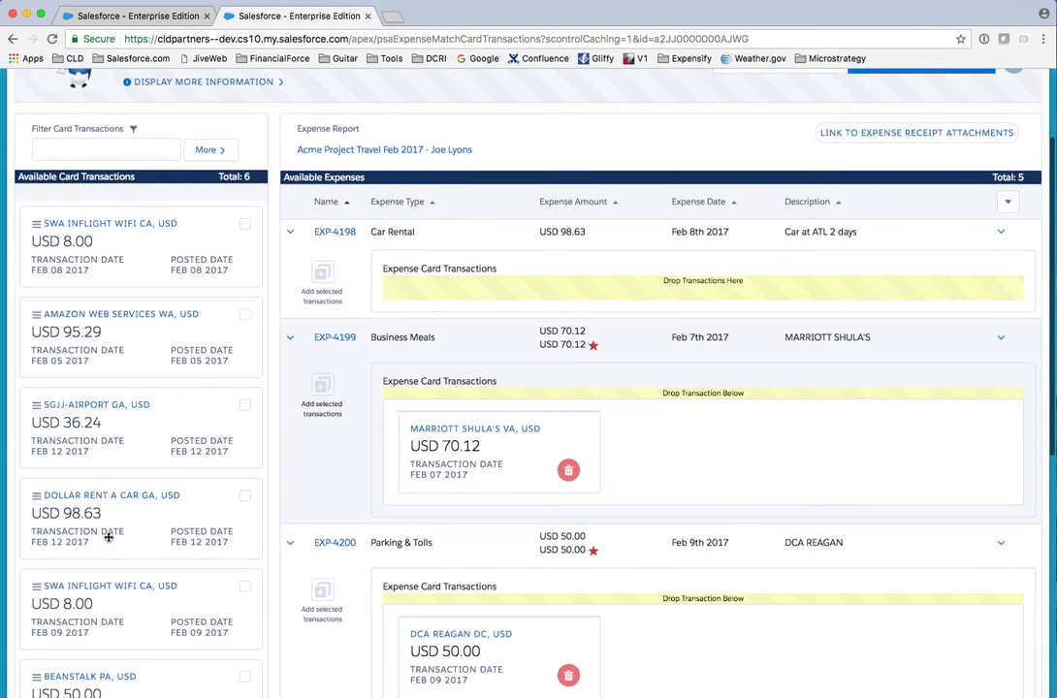
drag(102, 514, 592, 337)
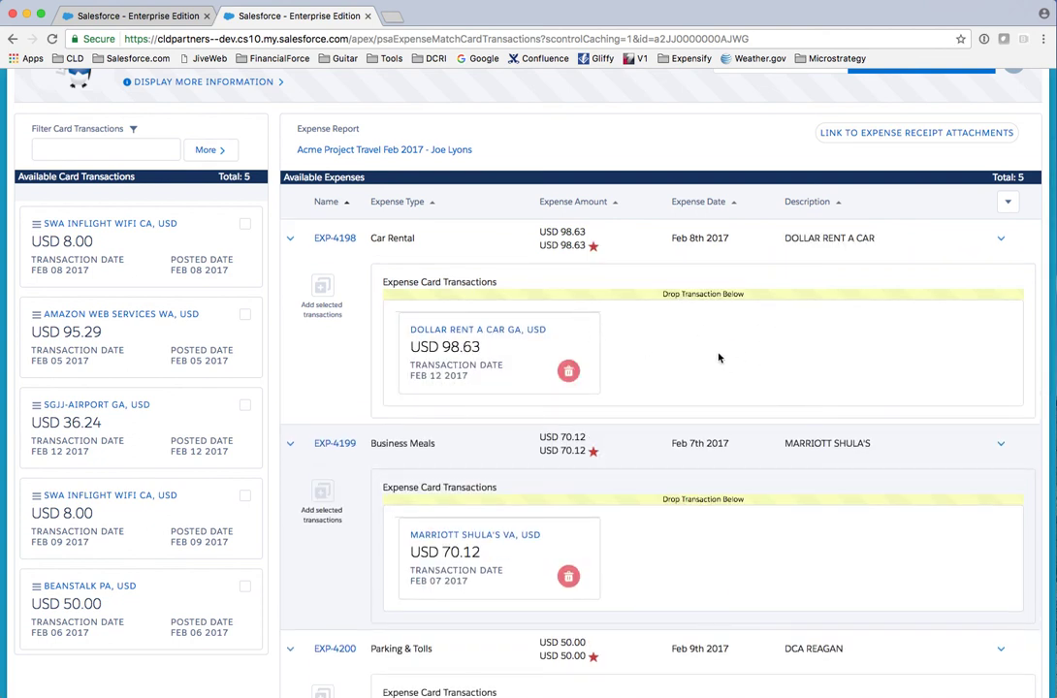
scroll(611, 164, up, 2)
click(918, 120)
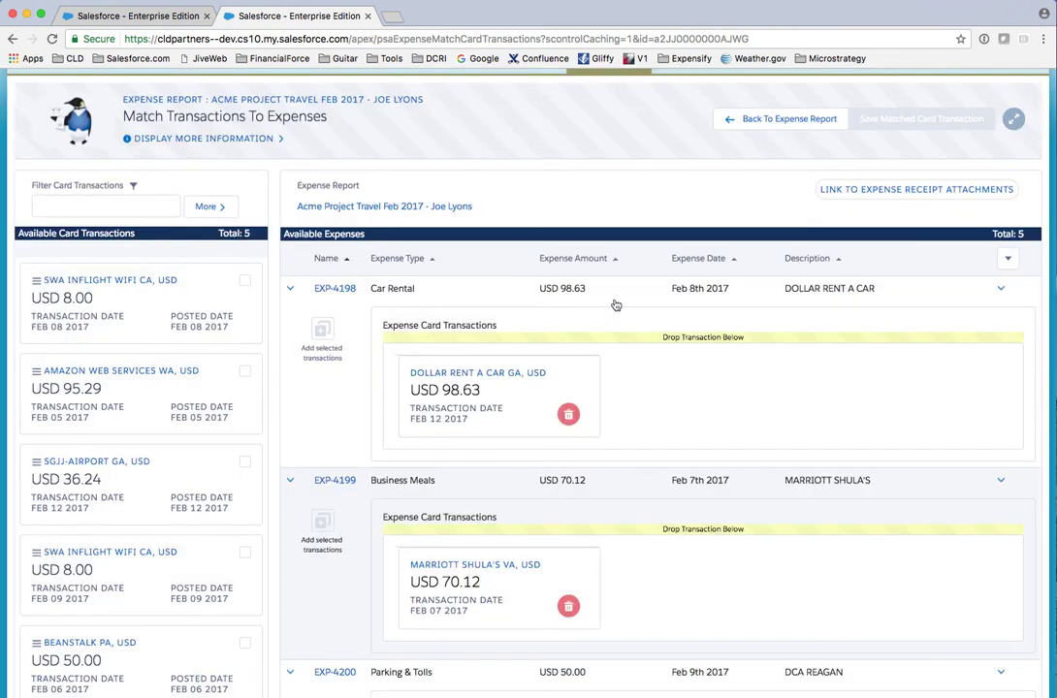
Step: Review the receipt attachments for expenses EXP-4198 through EXP-4204 and return to the report
click(784, 119)
scroll(644, 475, down, 5)
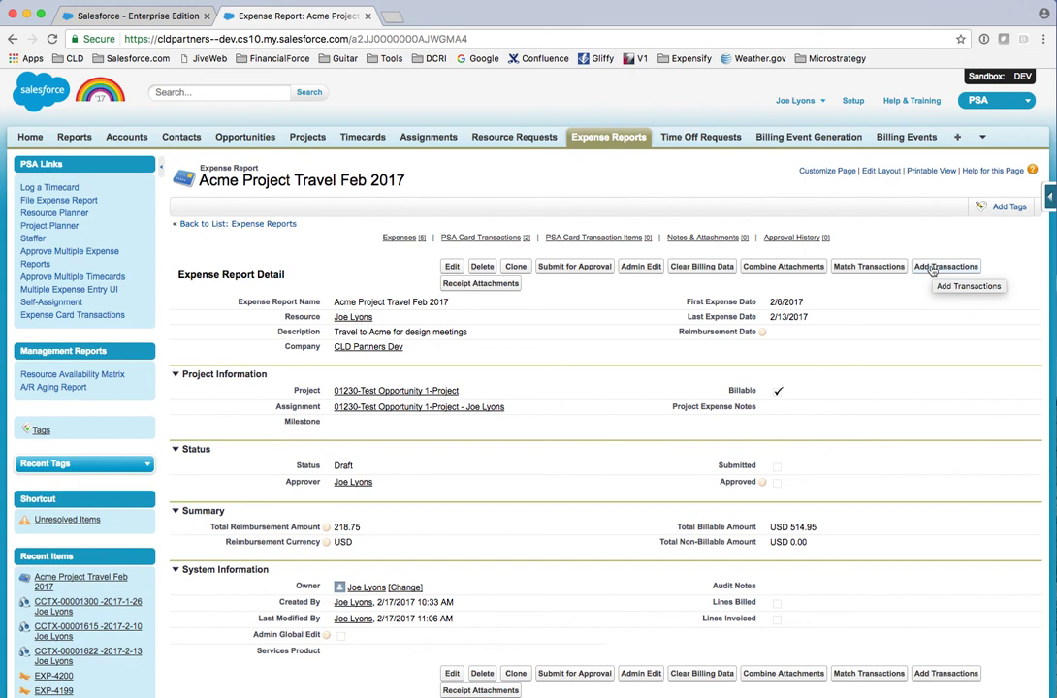
click(801, 269)
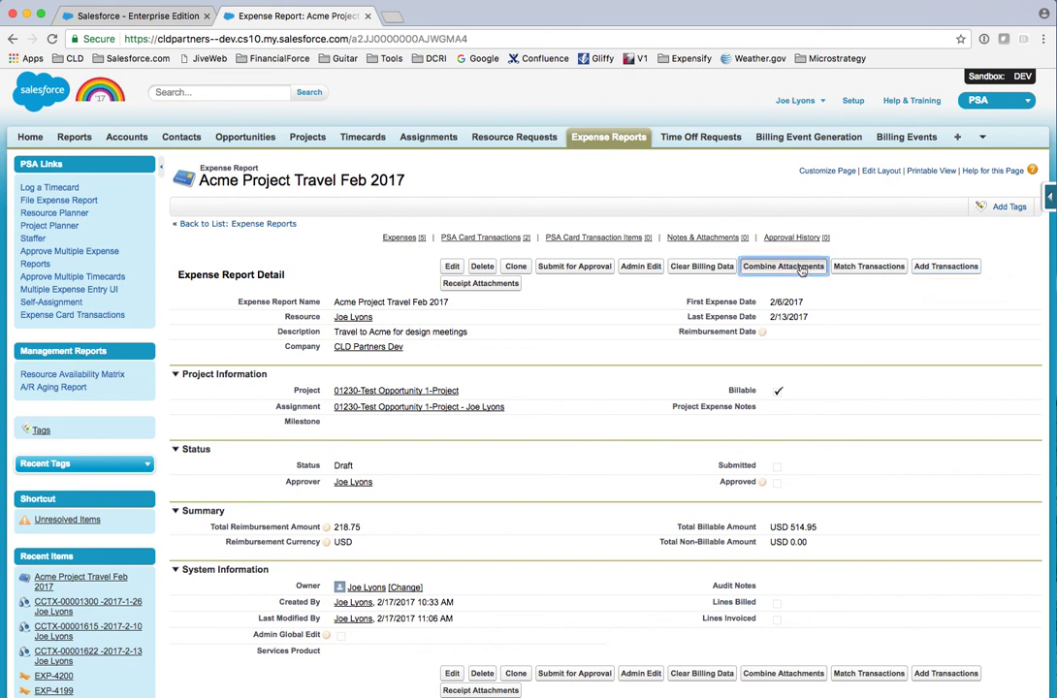
click(481, 283)
scroll(708, 421, down, 1)
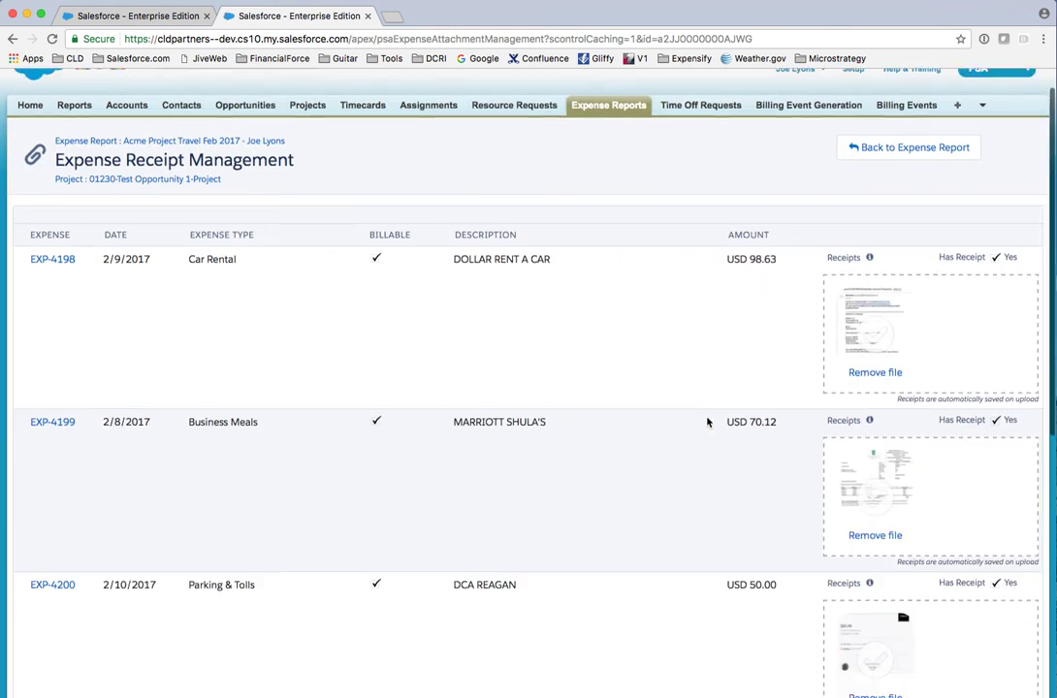
scroll(708, 422, down, 5)
scroll(705, 423, up, 5)
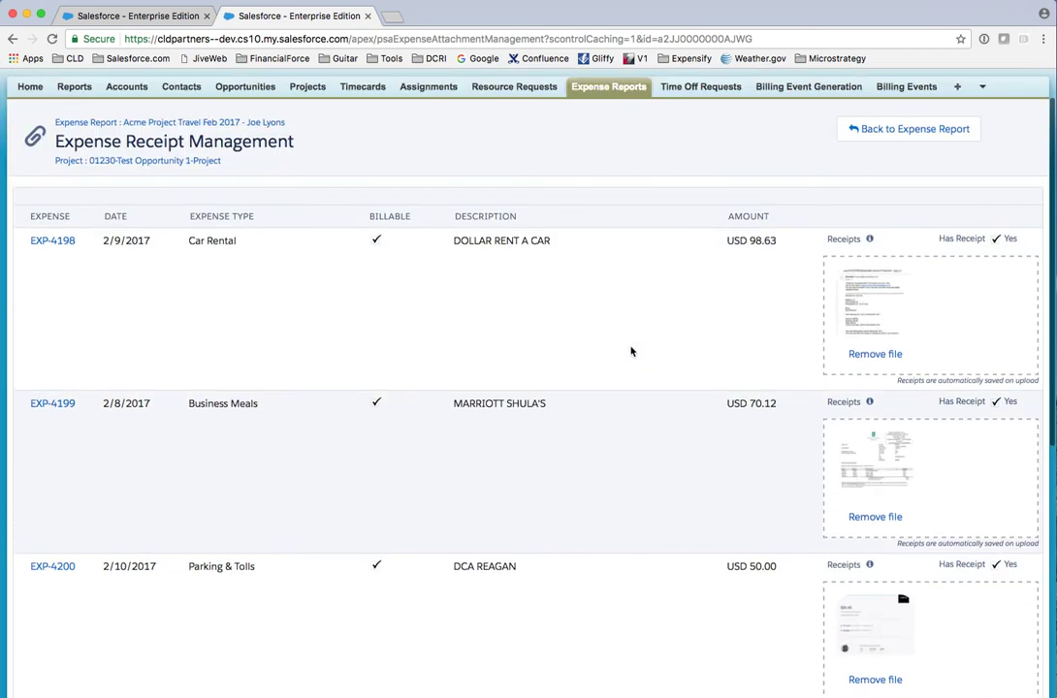
scroll(623, 348, down, 10)
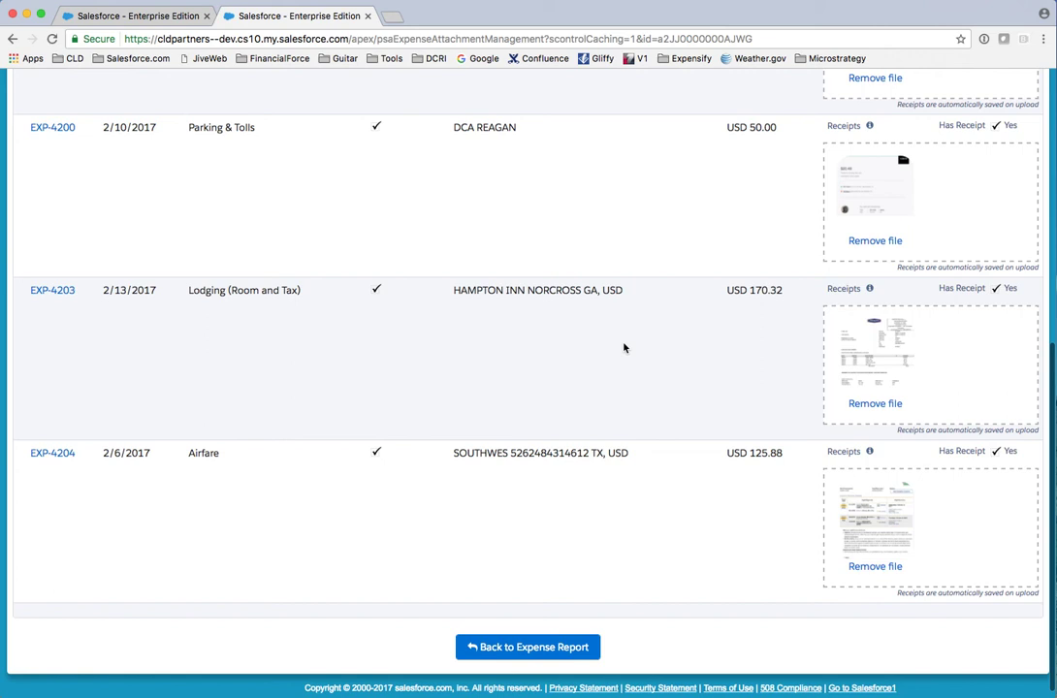
click(519, 659)
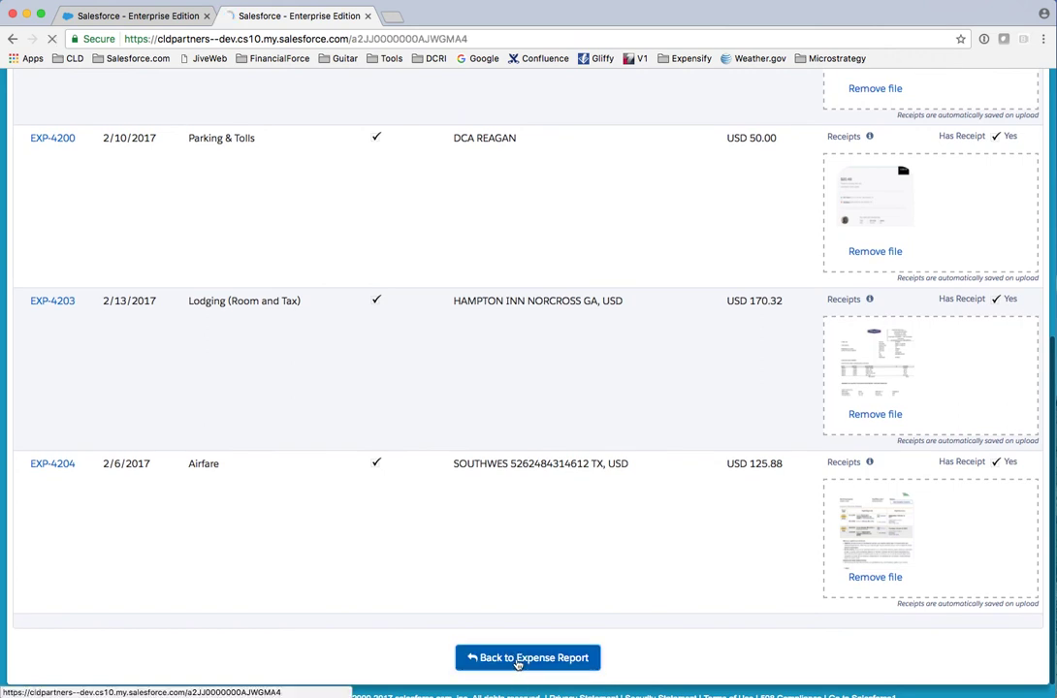